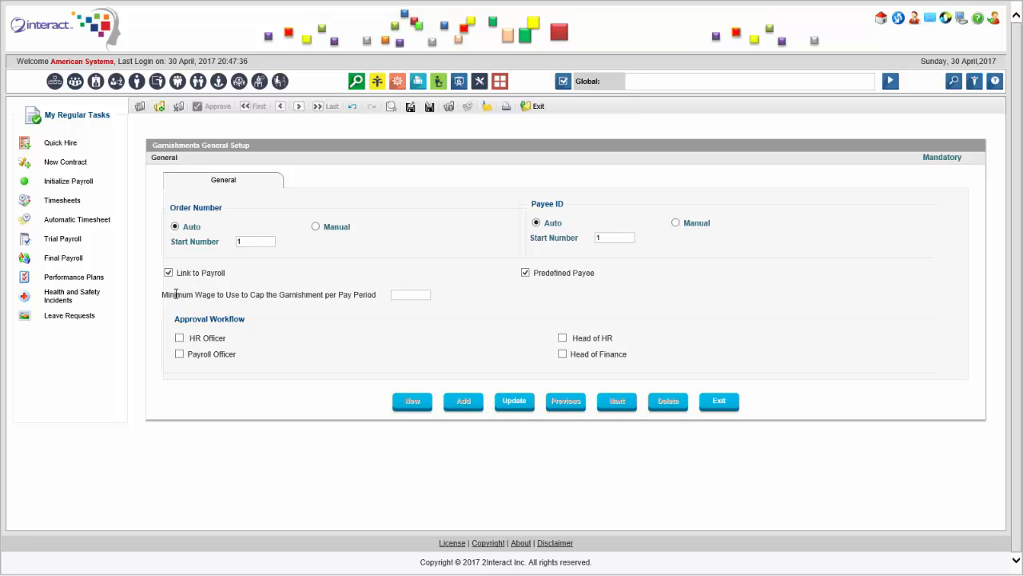
left_click_drag(164, 294, 336, 294)
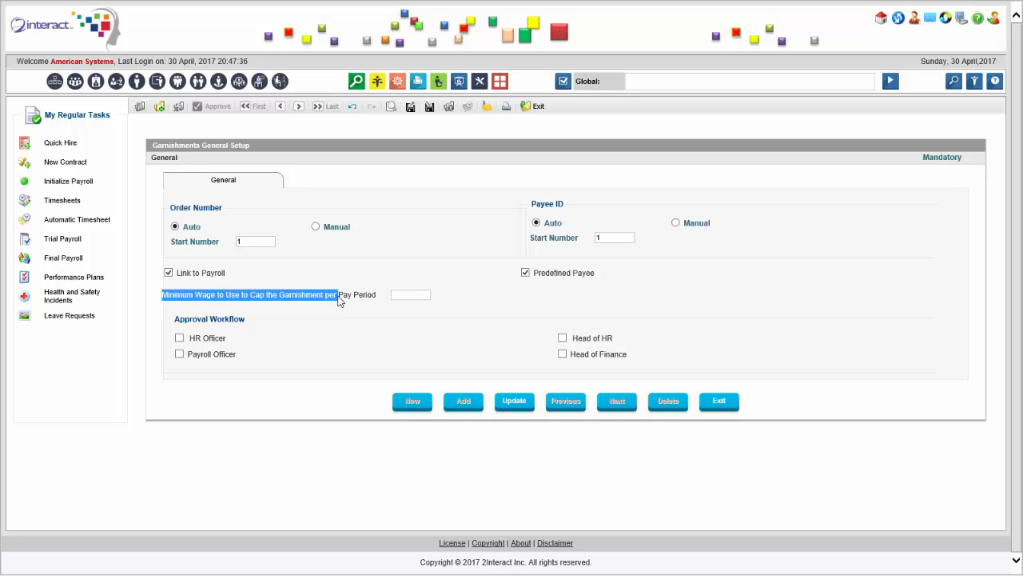
left_click(345, 301)
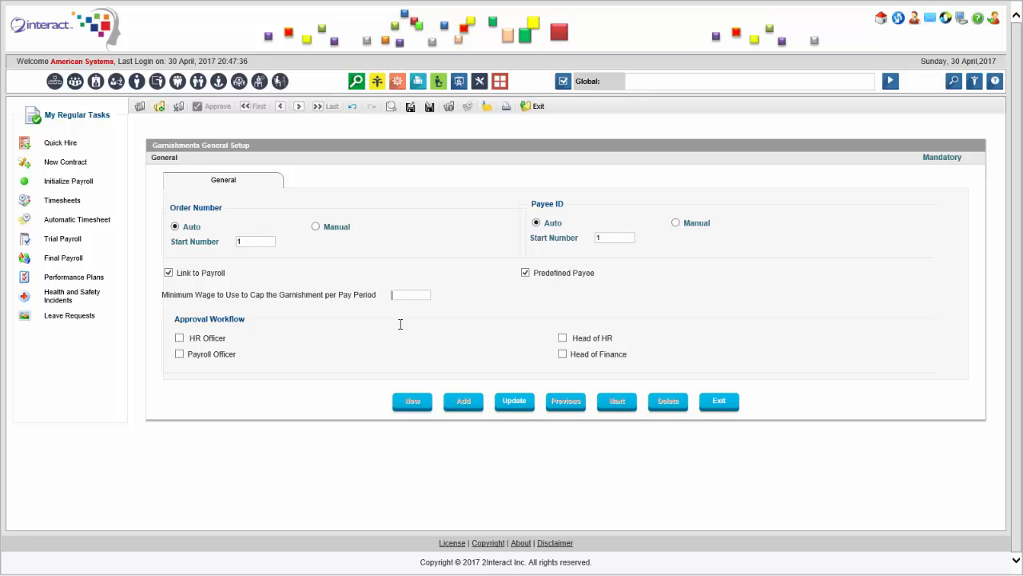
Find the Garnishment Classification policy with a global search for "garnish" and open its list of classifications.
left_click(649, 83)
type("garnish")
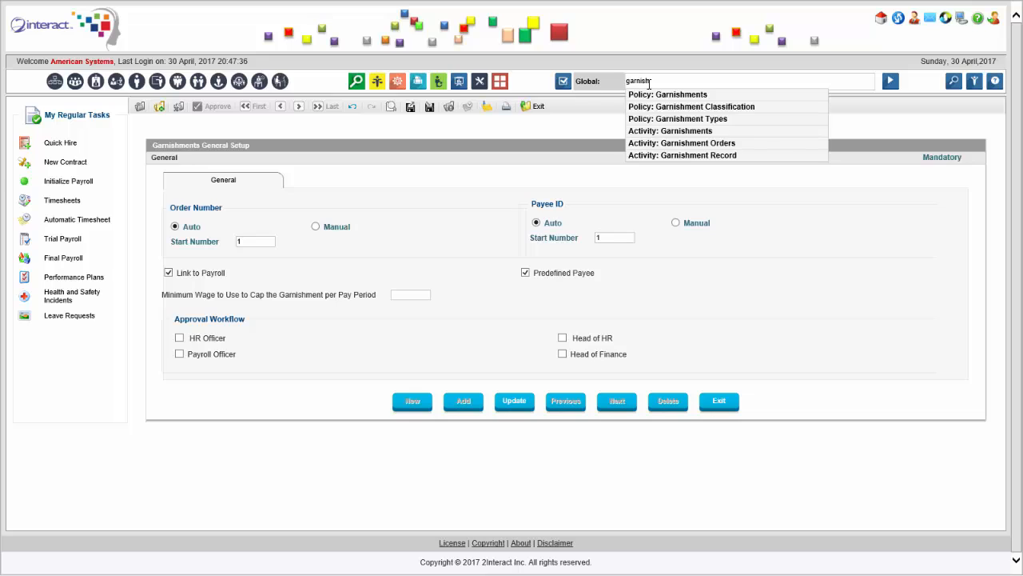
left_click(689, 107)
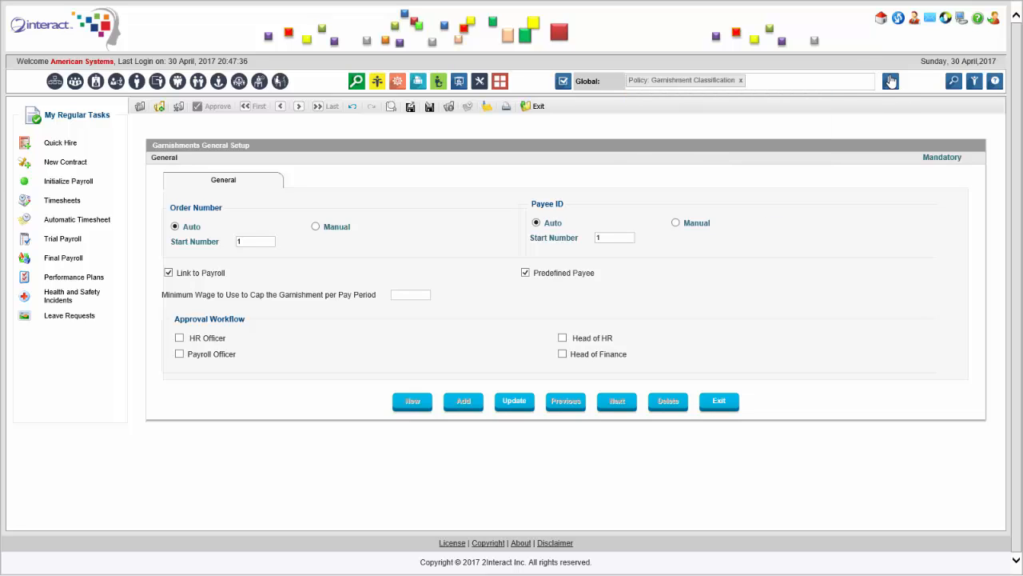
left_click(890, 80)
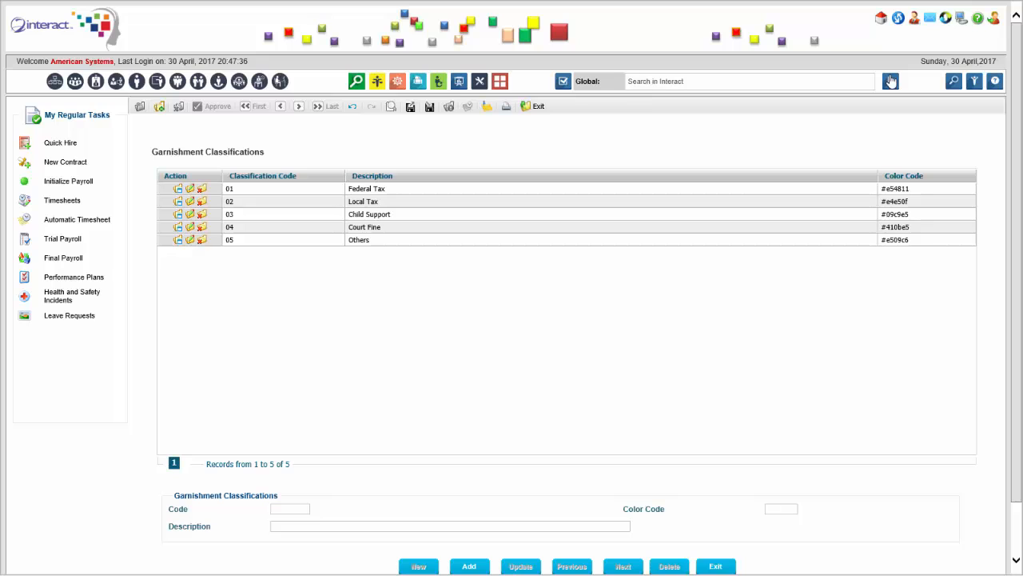
Find the Garnishment Types policy with a global search and review the settings of the Unpaid Federal type.
left_click(670, 83)
type("garnish")
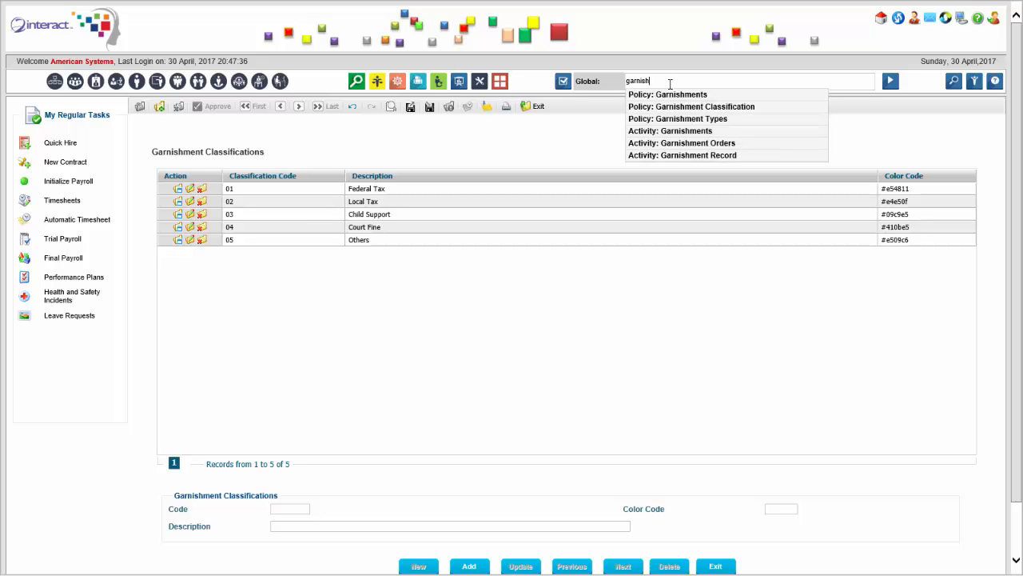
left_click(791, 119)
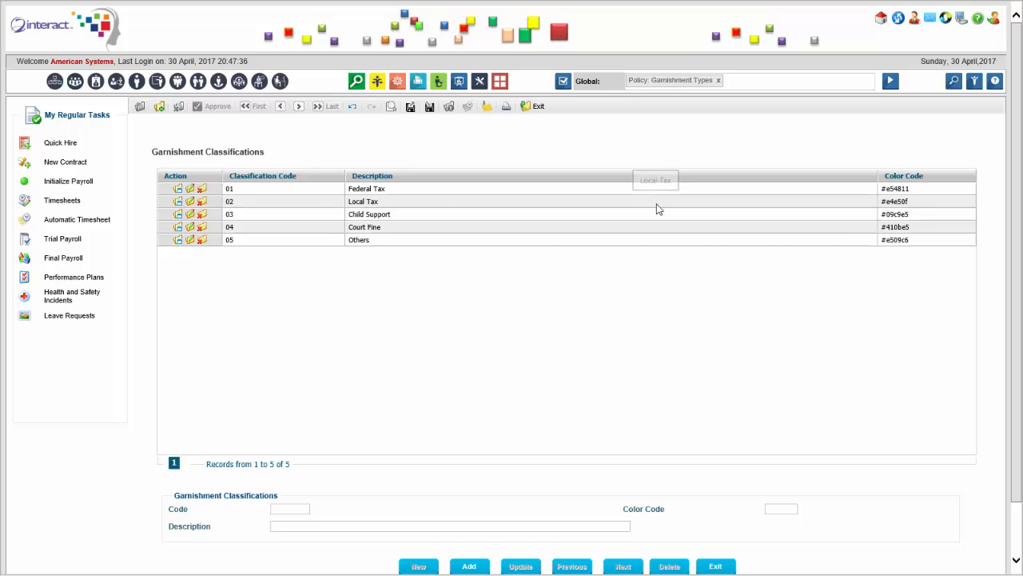
scroll(245, 152, "down", 2)
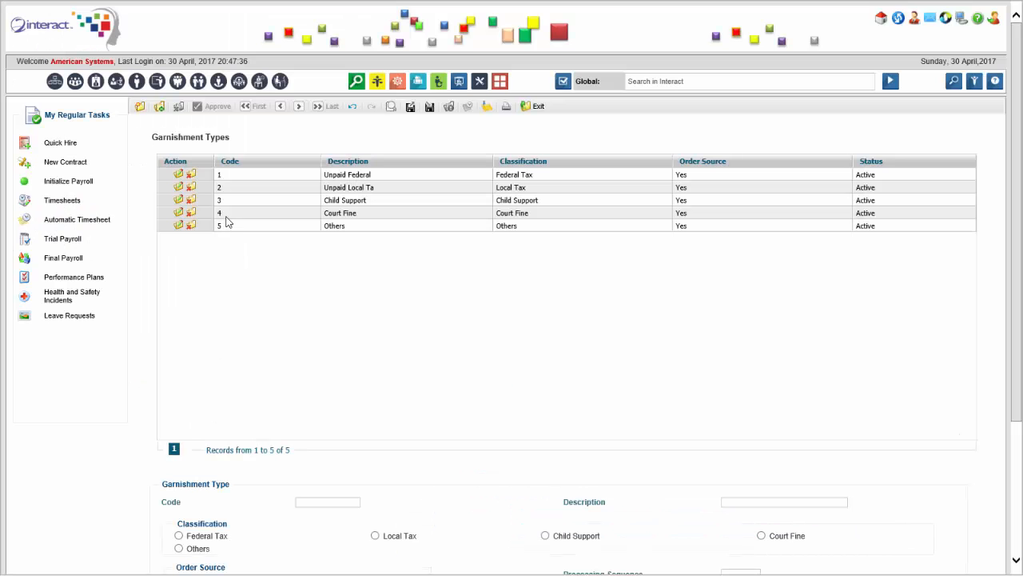
left_click(200, 175)
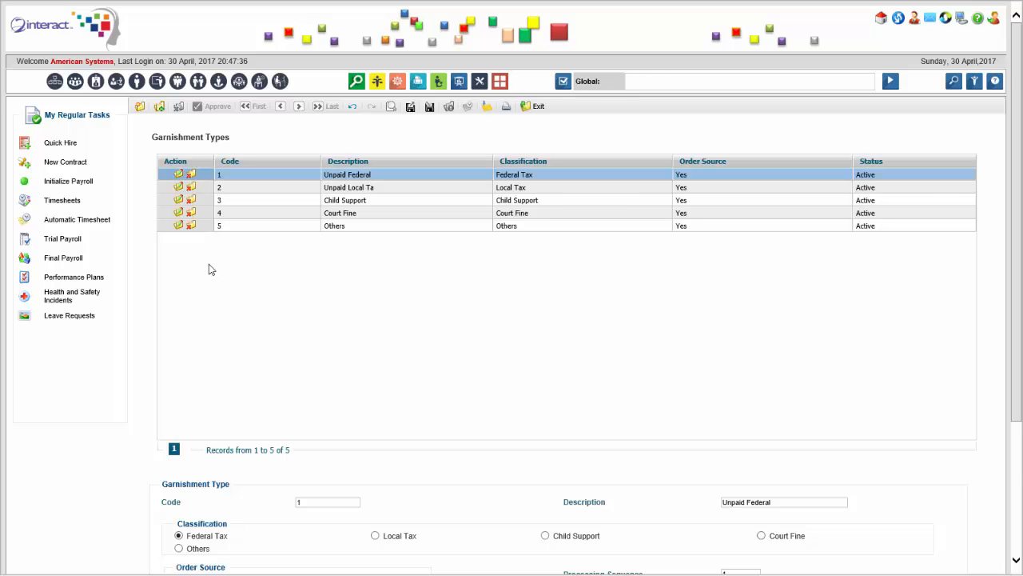
scroll(209, 269, "down", 6)
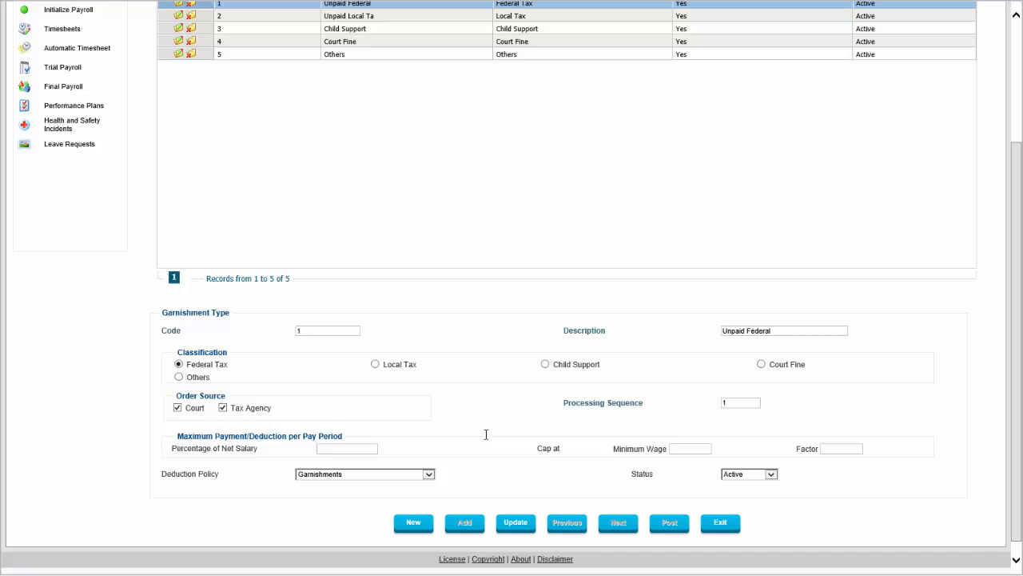
Find the Garnishment Orders activity with a global search for "garnish" and start a new order.
scroll(485, 434, "up", 3)
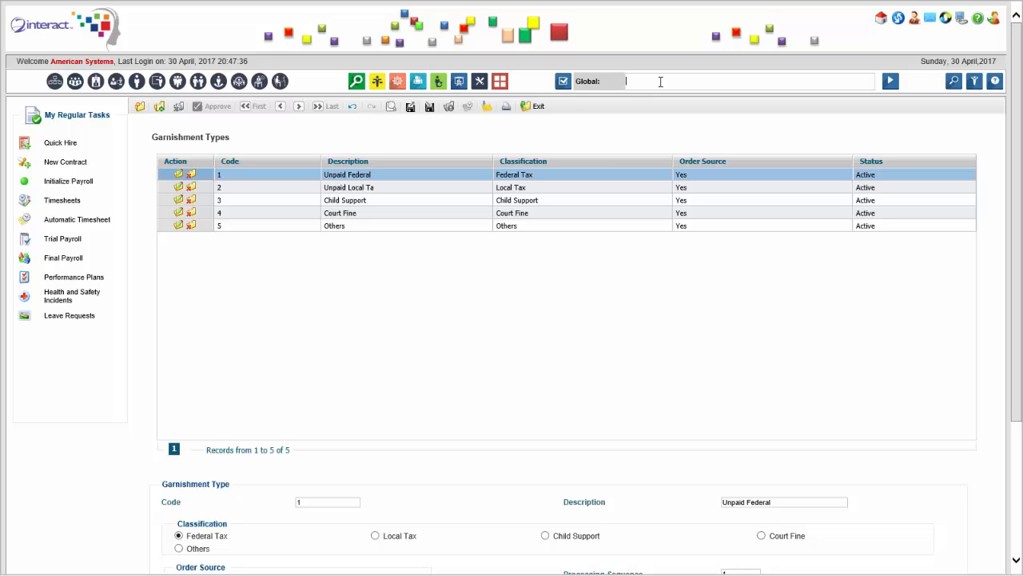
type("garnish")
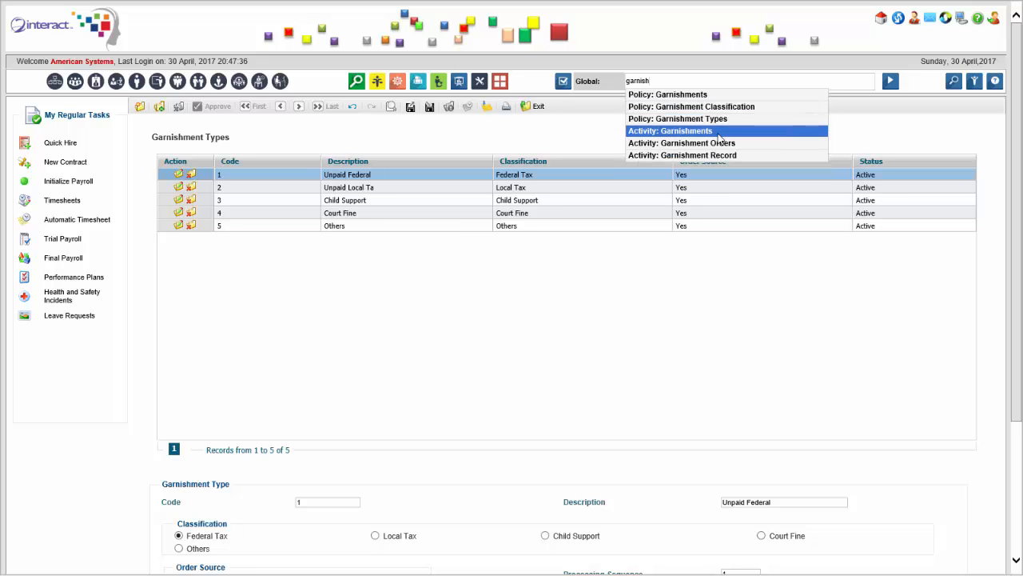
left_click(769, 144)
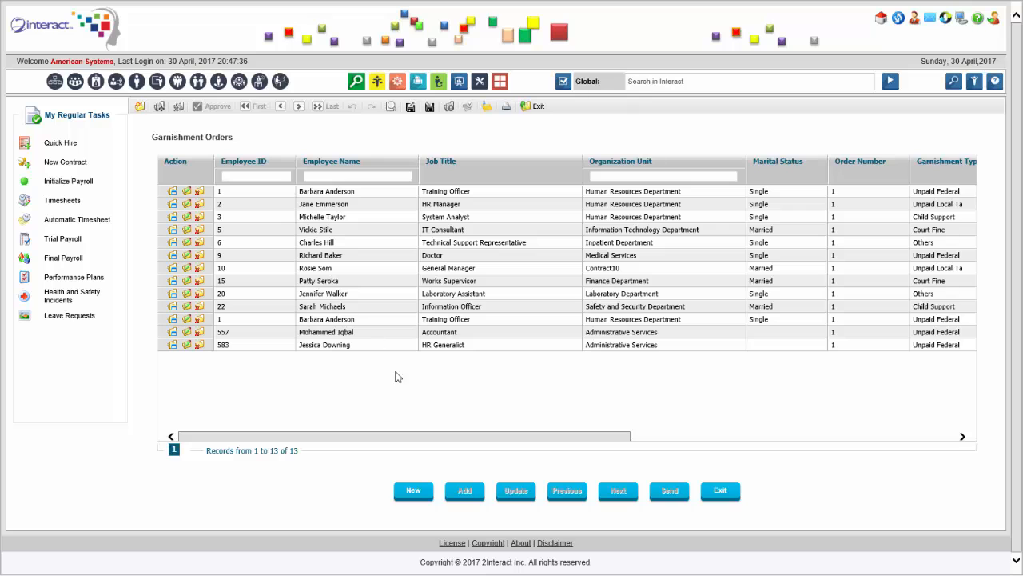
left_click(414, 497)
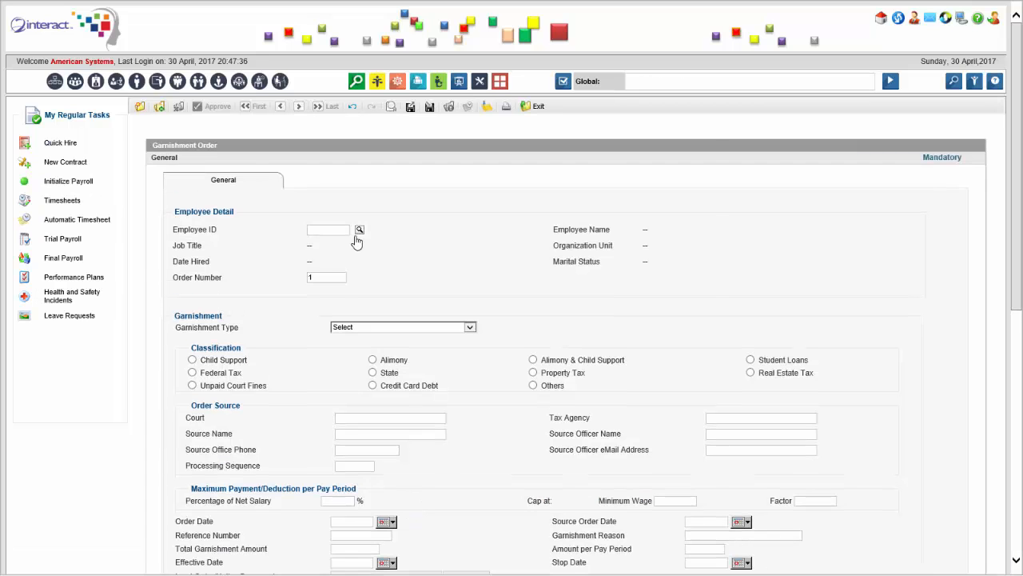
Look up the accountant by last name in the employee search and assign that employee to the new garnishment order.
left_click(356, 230)
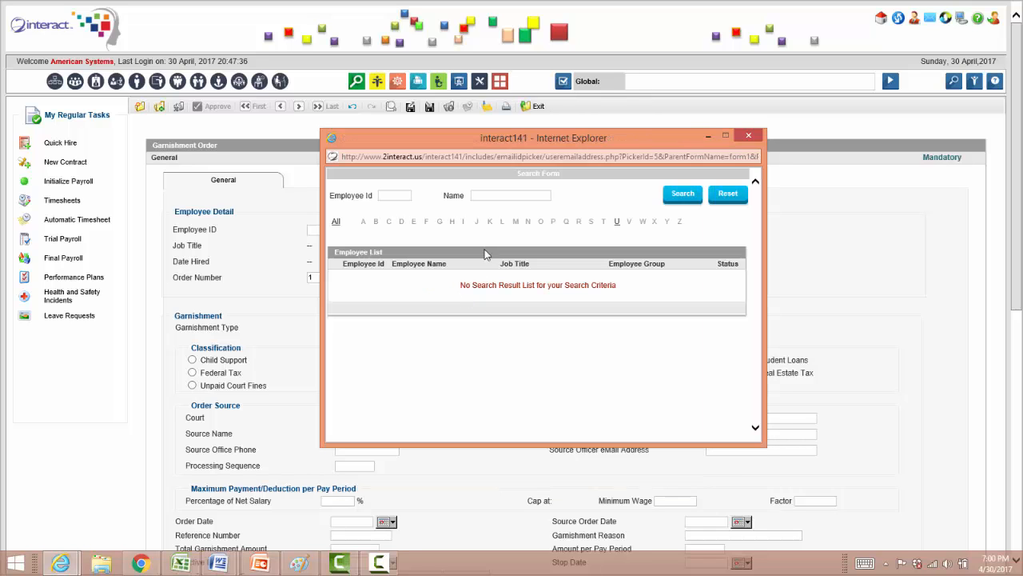
left_click(504, 196)
type("fallon")
key("Return")
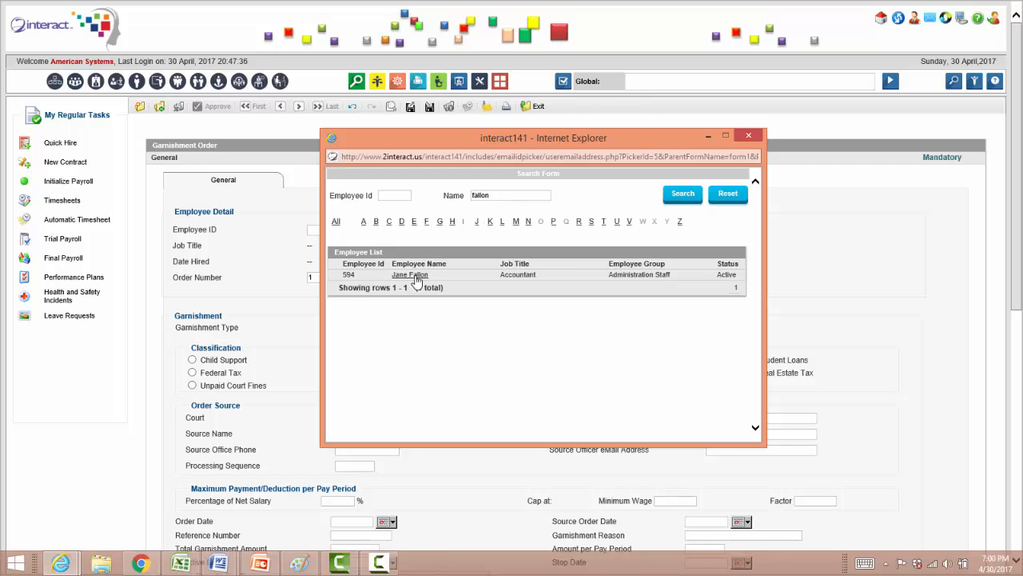
left_click(416, 275)
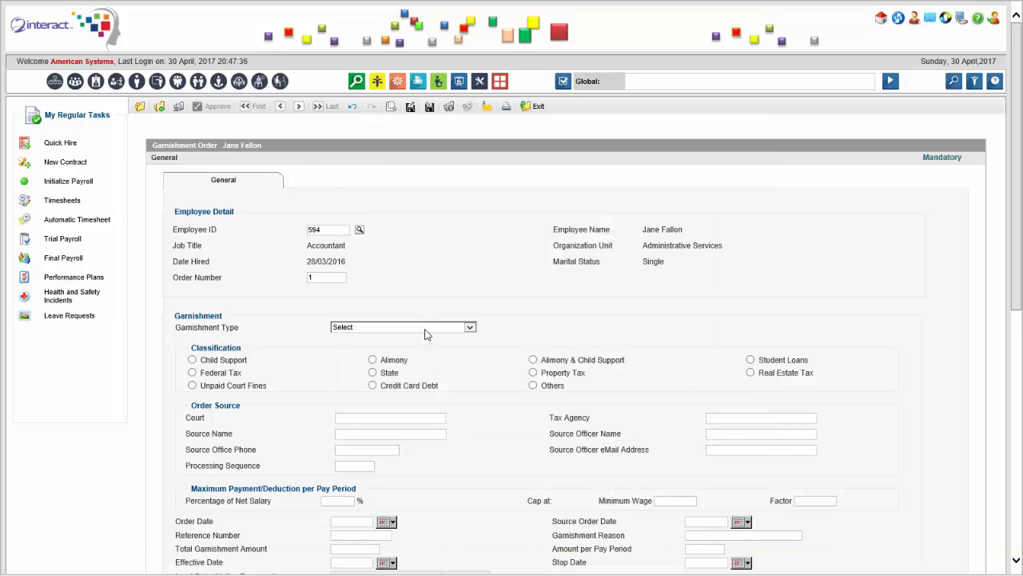
Set the order's garnishment type to Unpaid Federal and its classification to Federal Tax.
left_click(426, 328)
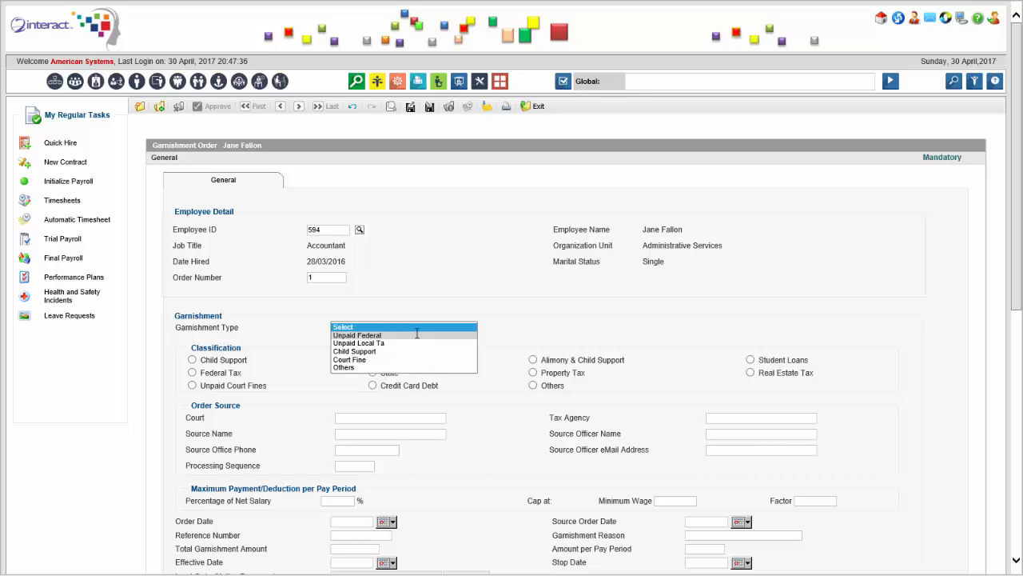
left_click(417, 334)
left_click(192, 374)
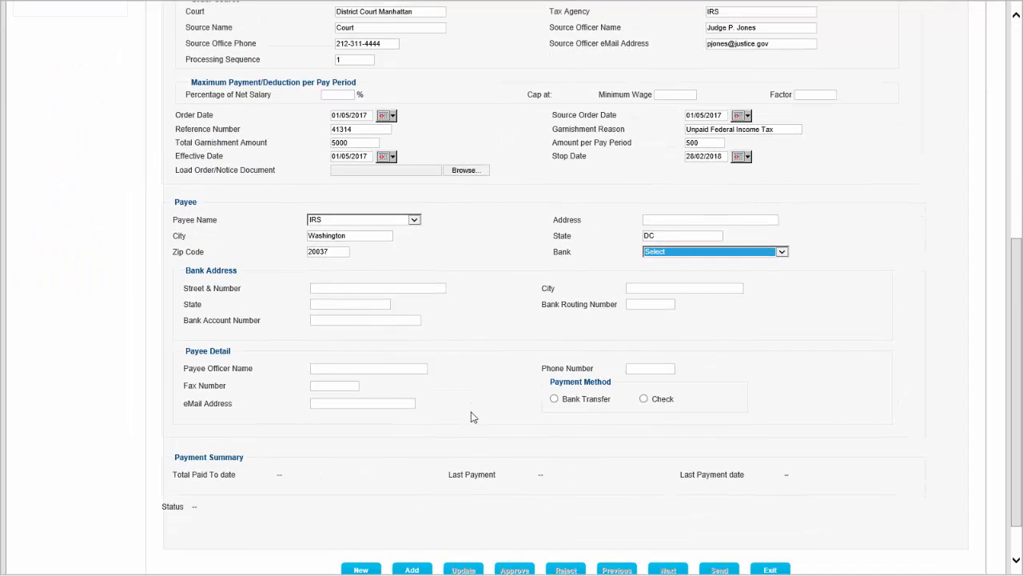
Check the order's amount per pay period, add the completed garnishment order and approve it.
scroll(472, 416, "up", 3)
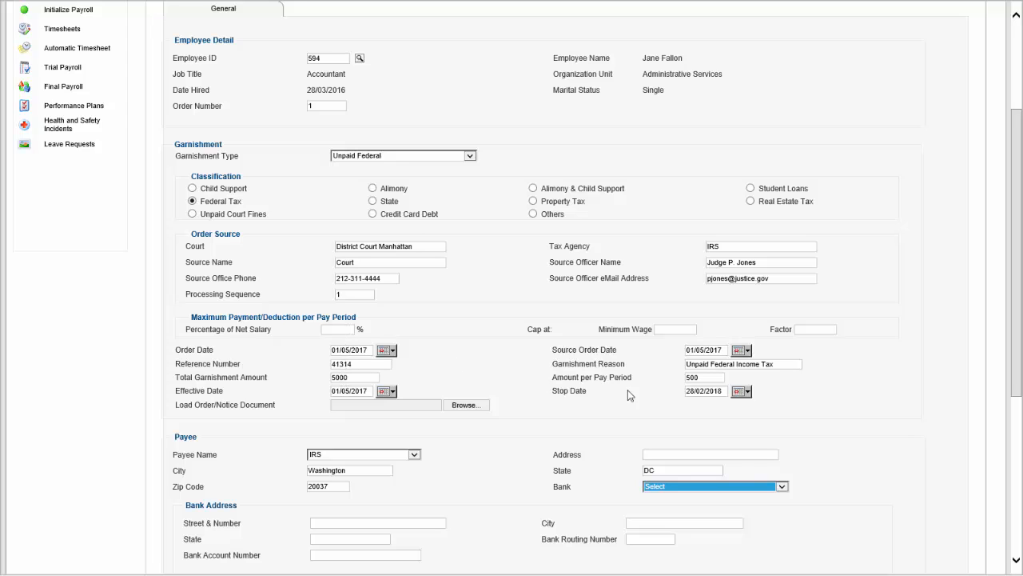
double_click(691, 377)
left_click_drag(1017, 165, 1008, 394)
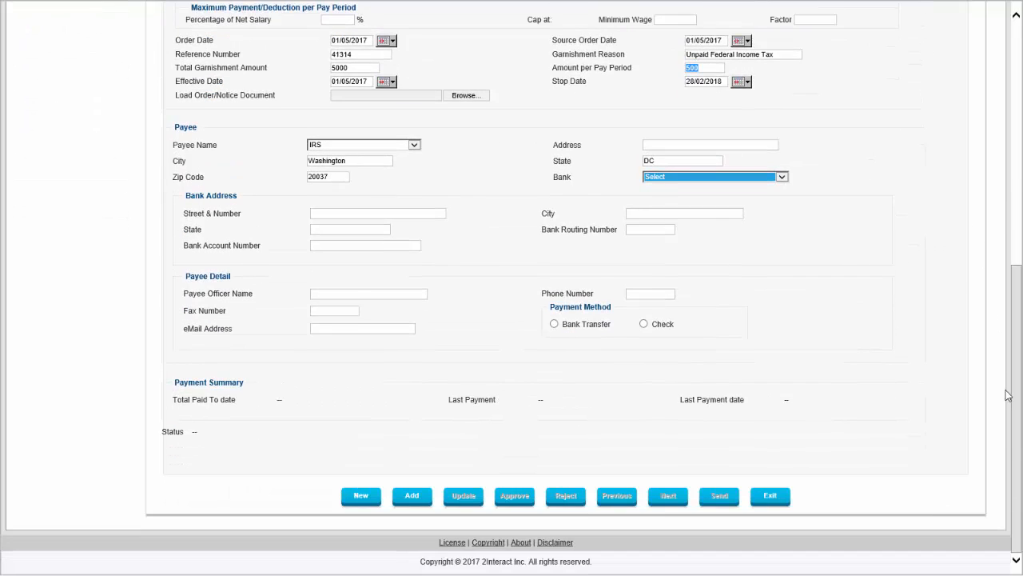
left_click(423, 499)
scroll(470, 360, "up", 2)
scroll(471, 361, "up", 5)
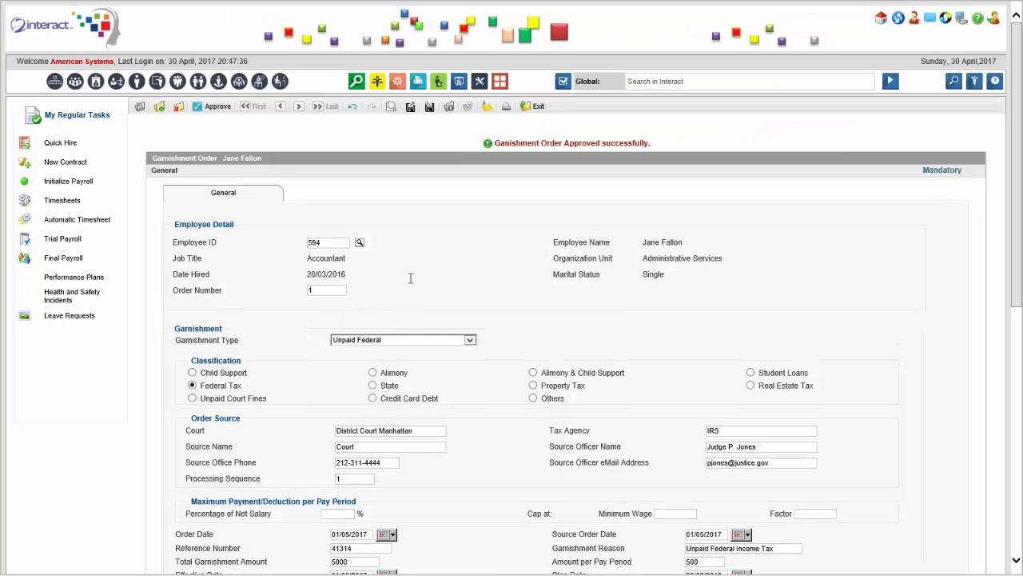
scroll(427, 276, "down", 5)
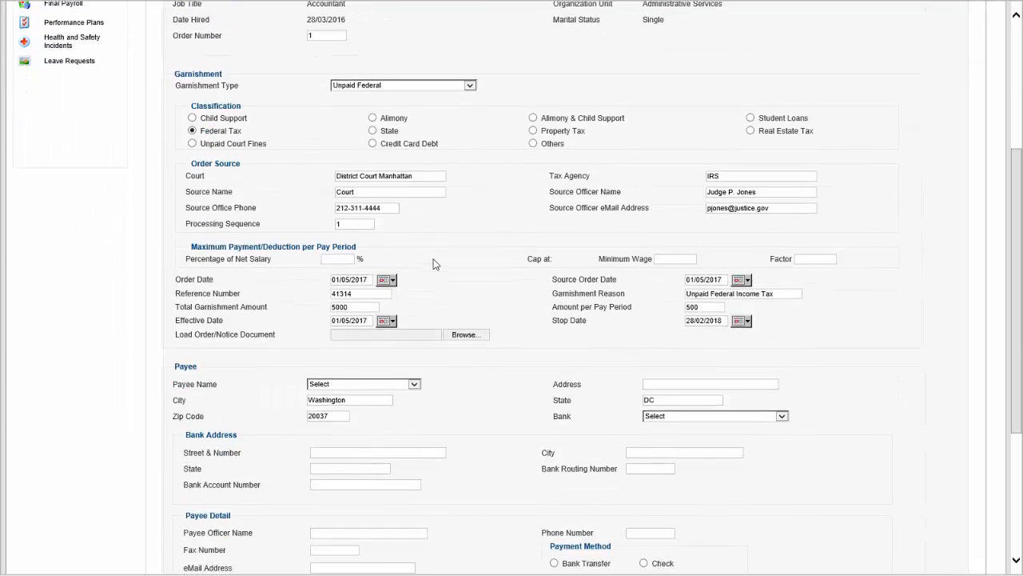
Initialize the May 2017 payroll for the employee group ALL and close the progress window.
scroll(428, 276, "up", 5)
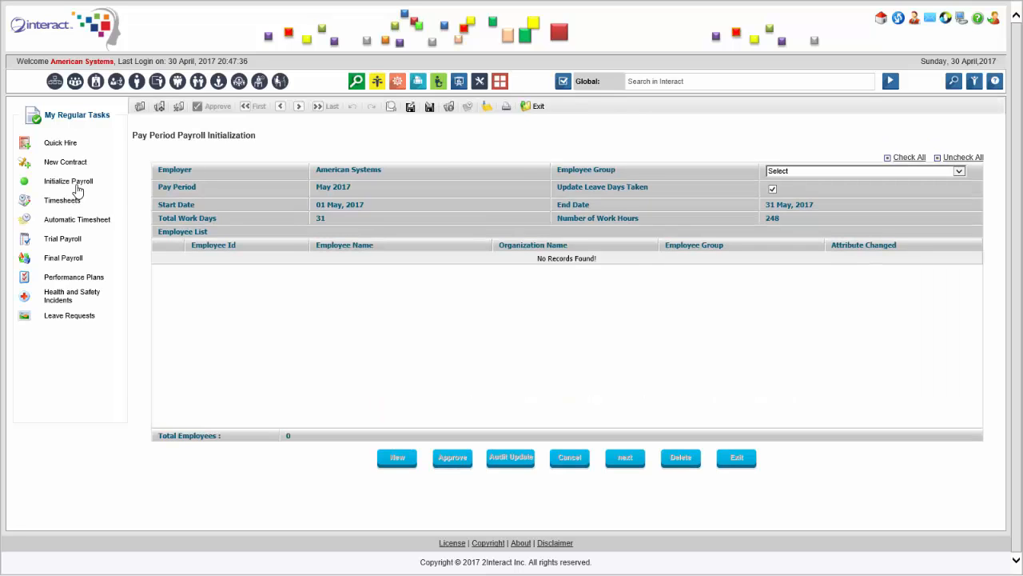
left_click(887, 171)
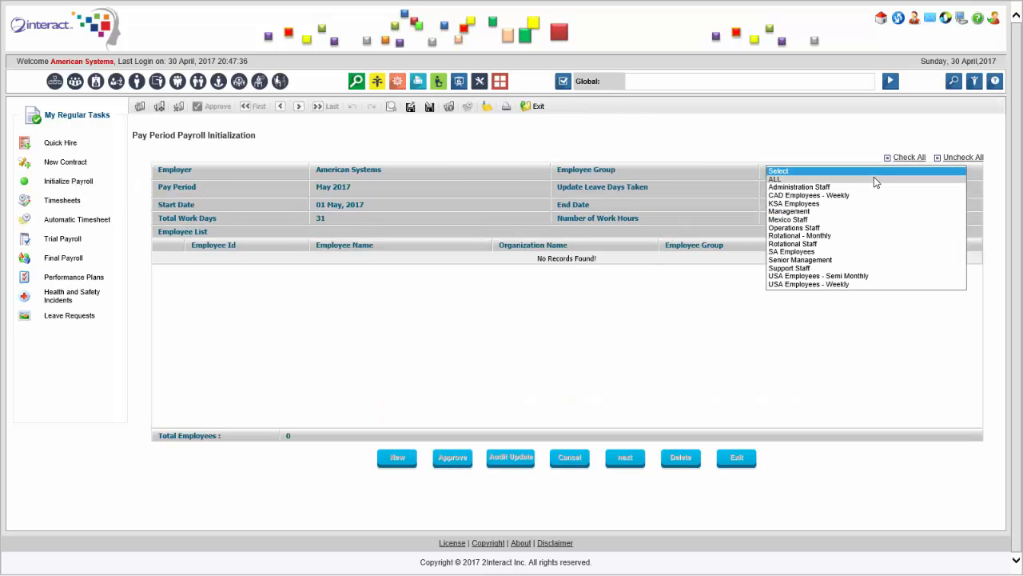
left_click(874, 179)
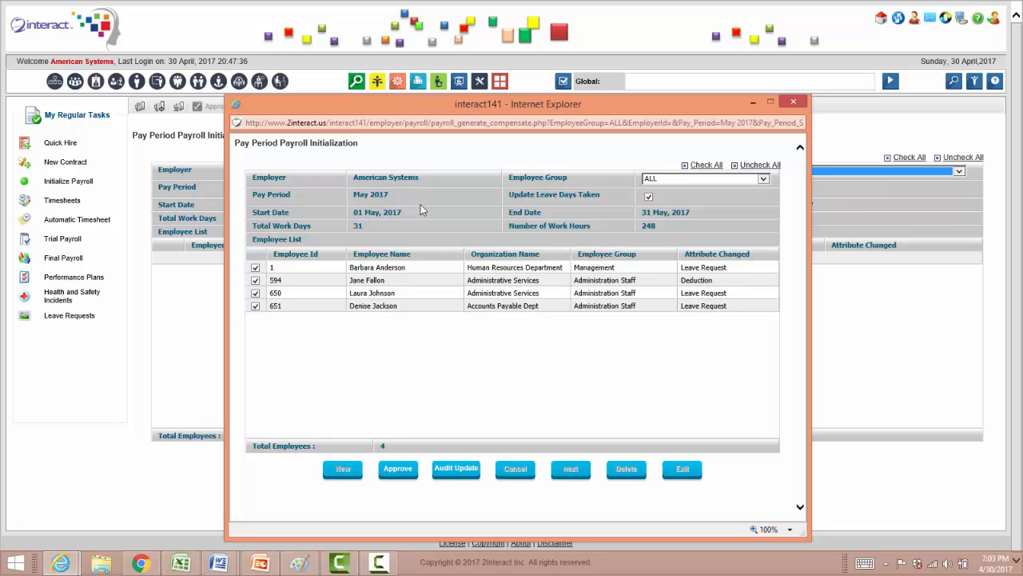
left_click(407, 279)
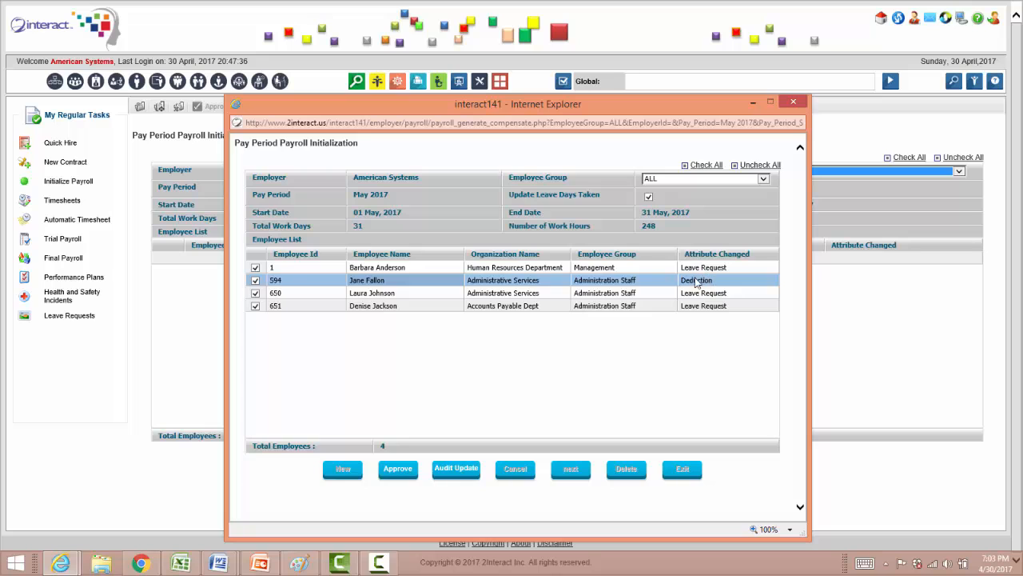
left_click(455, 472)
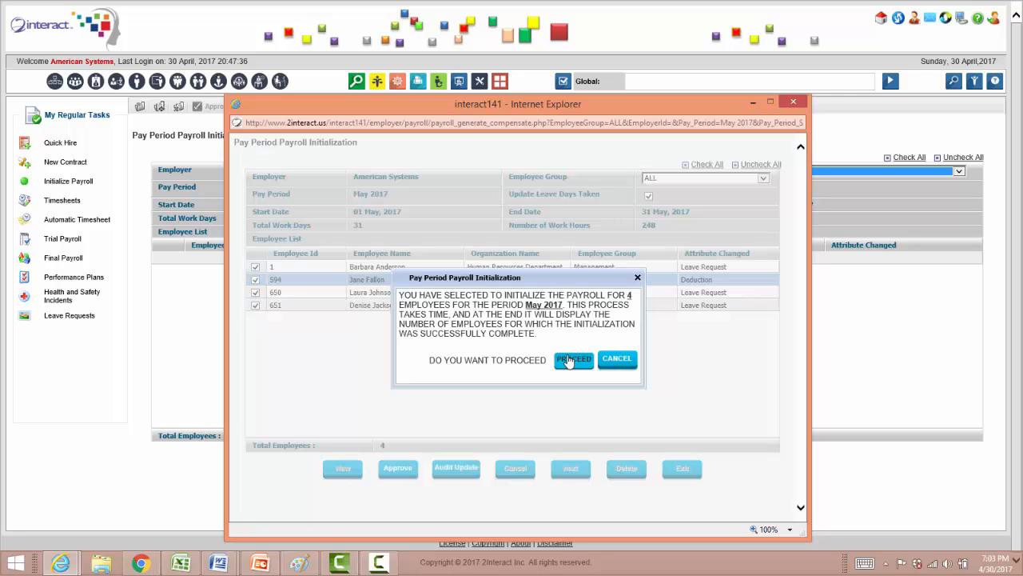
left_click(571, 359)
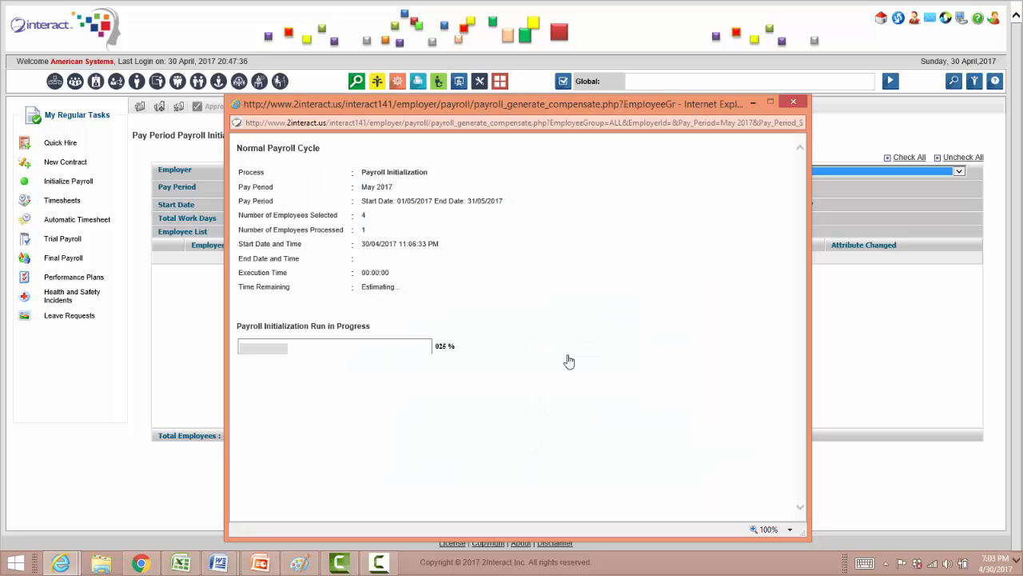
left_click(794, 102)
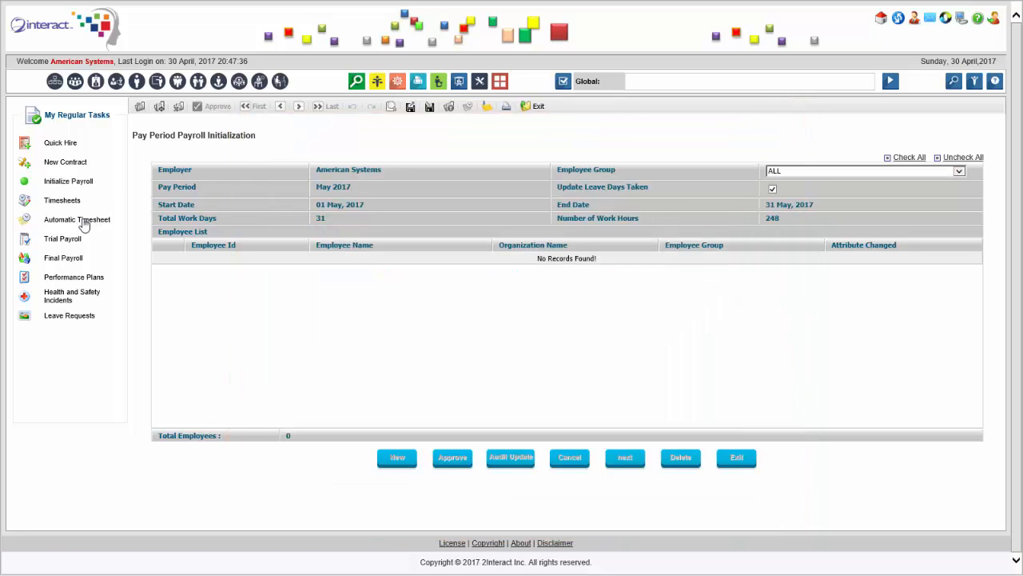
Generate the May 2017 automatic timesheet for employee group ALL, filtered by the garnished employee's last name.
left_click(84, 221)
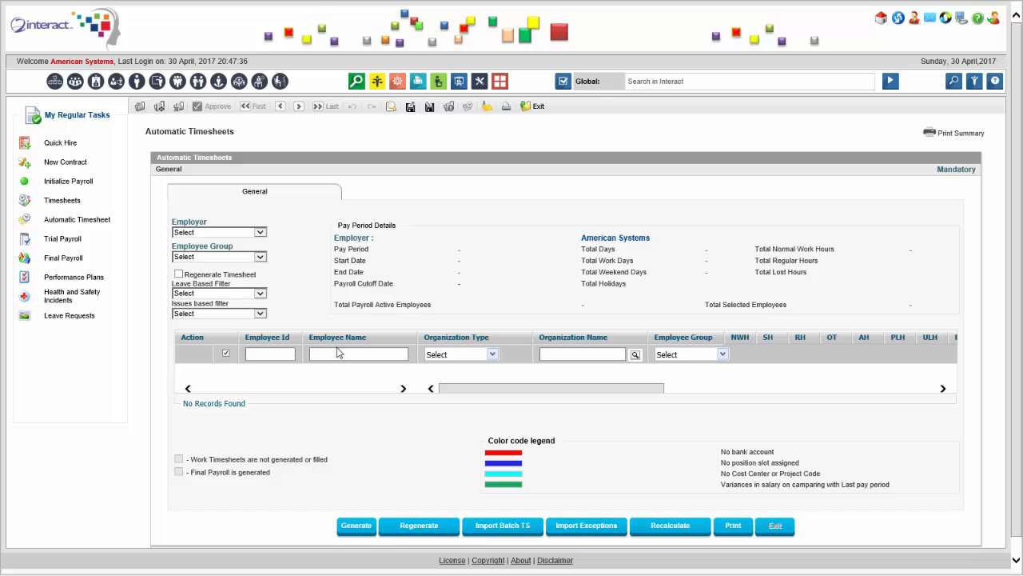
left_click(340, 354)
type("fal")
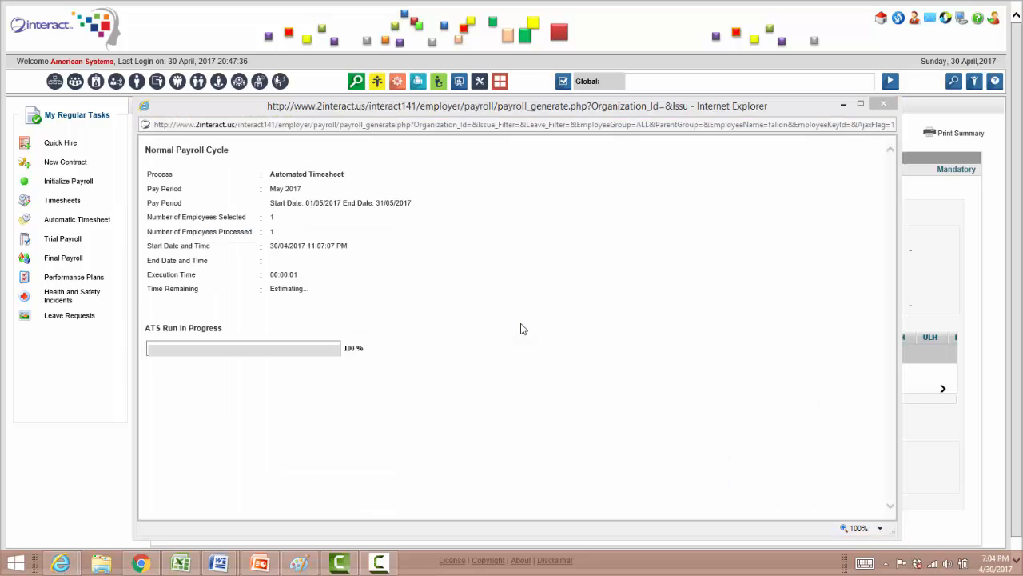
left_click(594, 329)
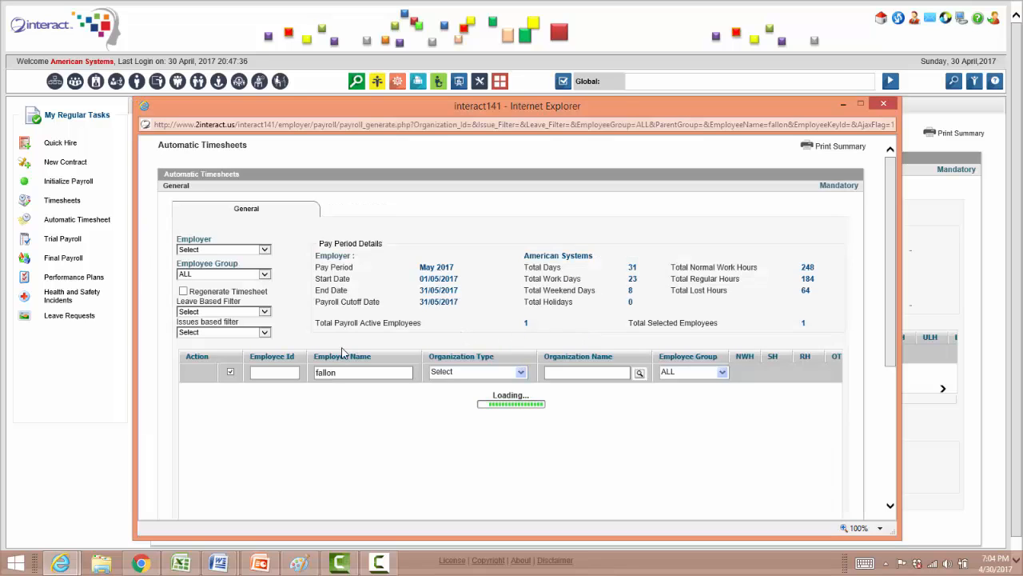
Open the employee's generated timesheet and examine the payroll deductions for the garnishment.
left_click(199, 390)
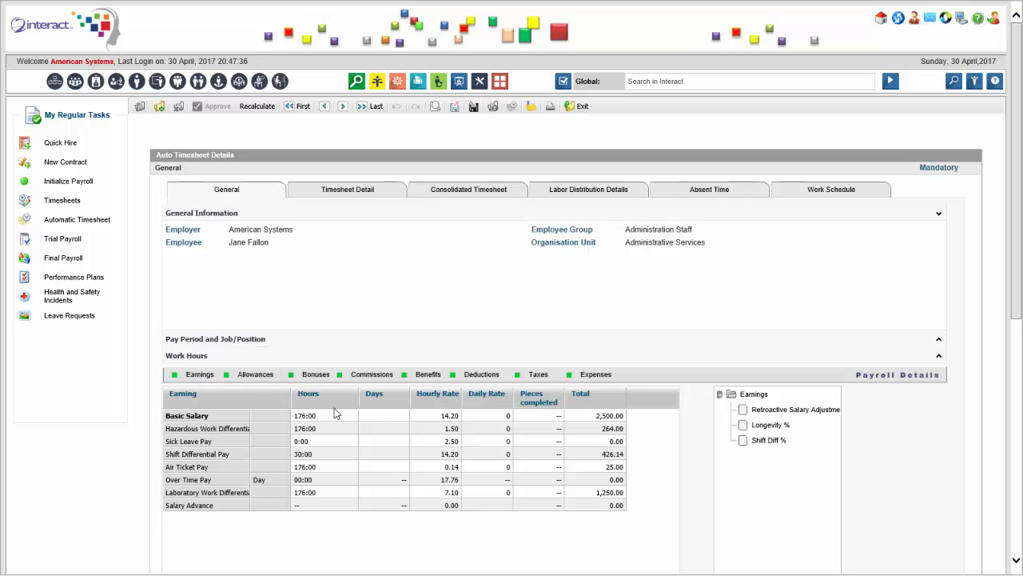
left_click(483, 374)
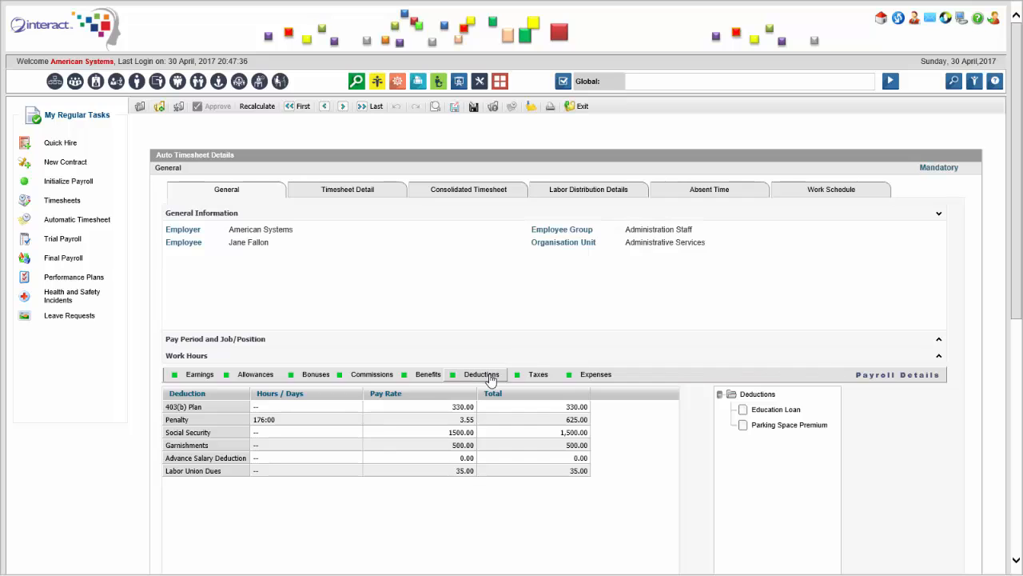
Check the Garnishments row among the deductions and view the earnings in the employee's May 2017 timesheet.
left_click(244, 443)
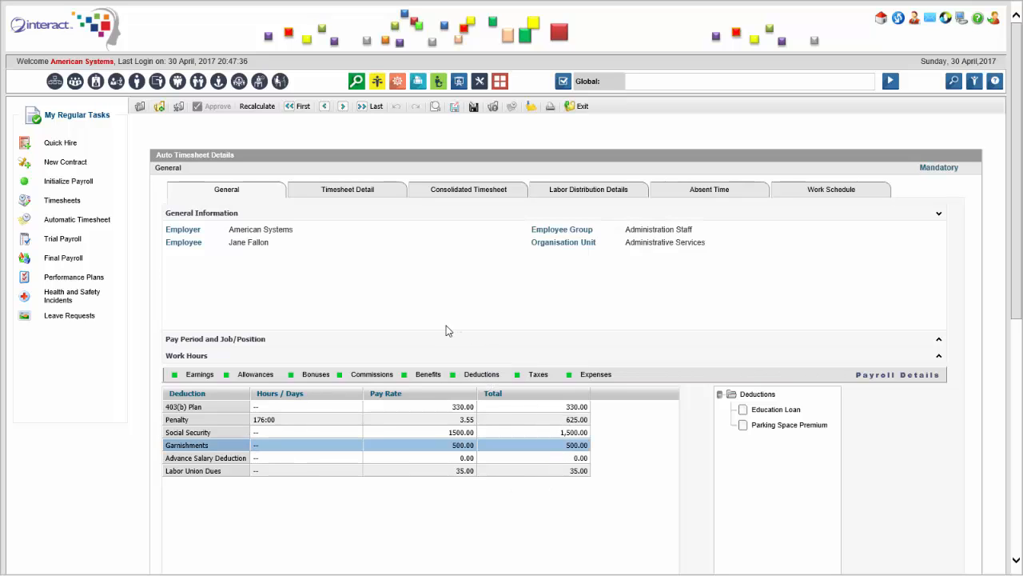
left_click(200, 375)
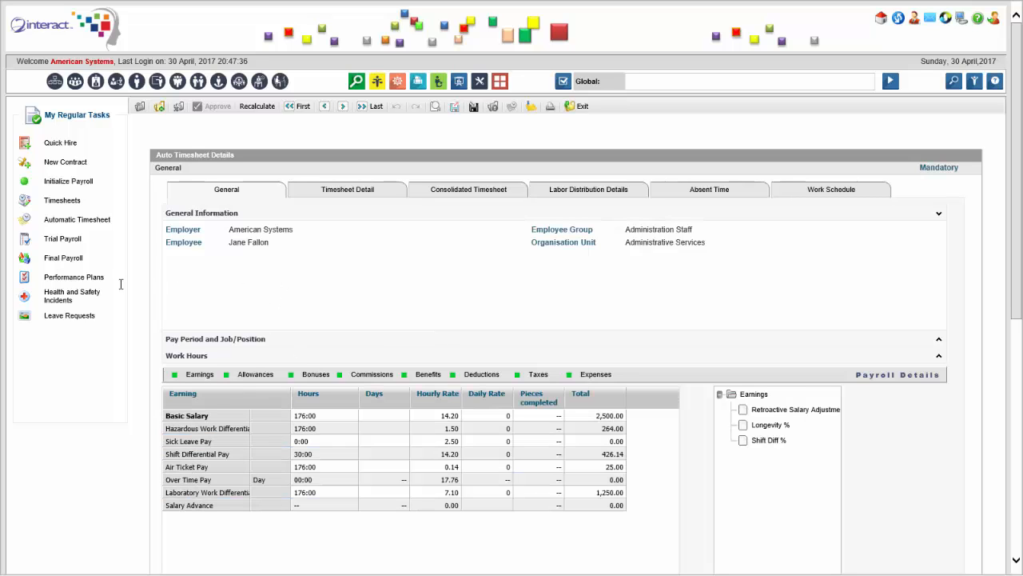
Run the May 2017 trial payroll for employee group ALL, filtered by the garnished employee's last name, and close the run window.
left_click(68, 242)
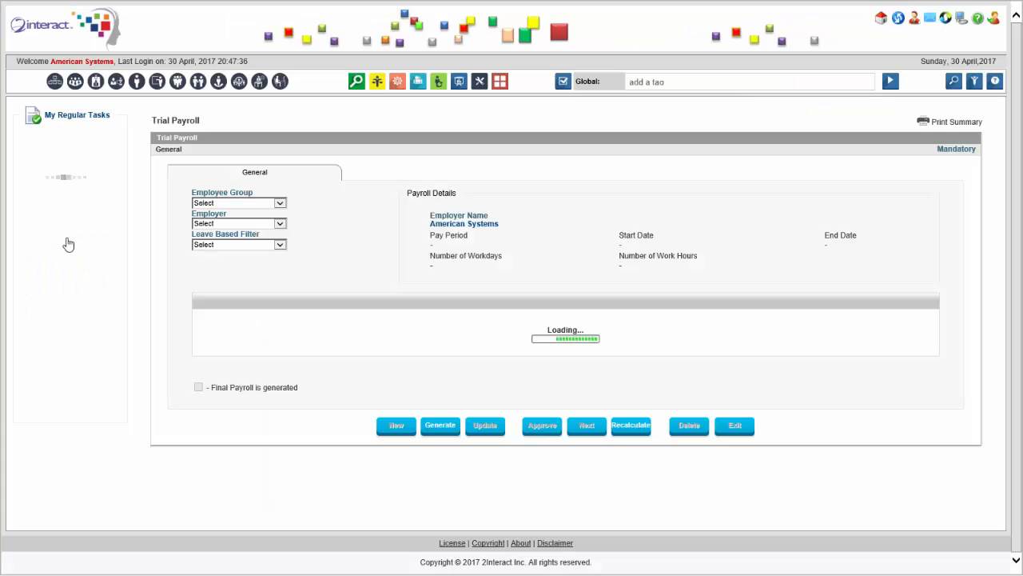
left_click(269, 220)
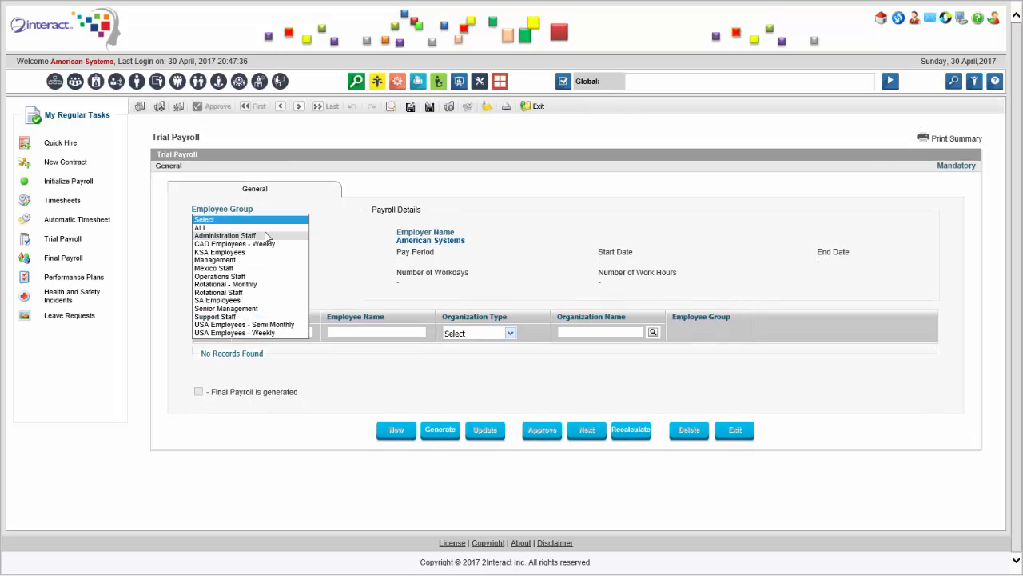
left_click(350, 234)
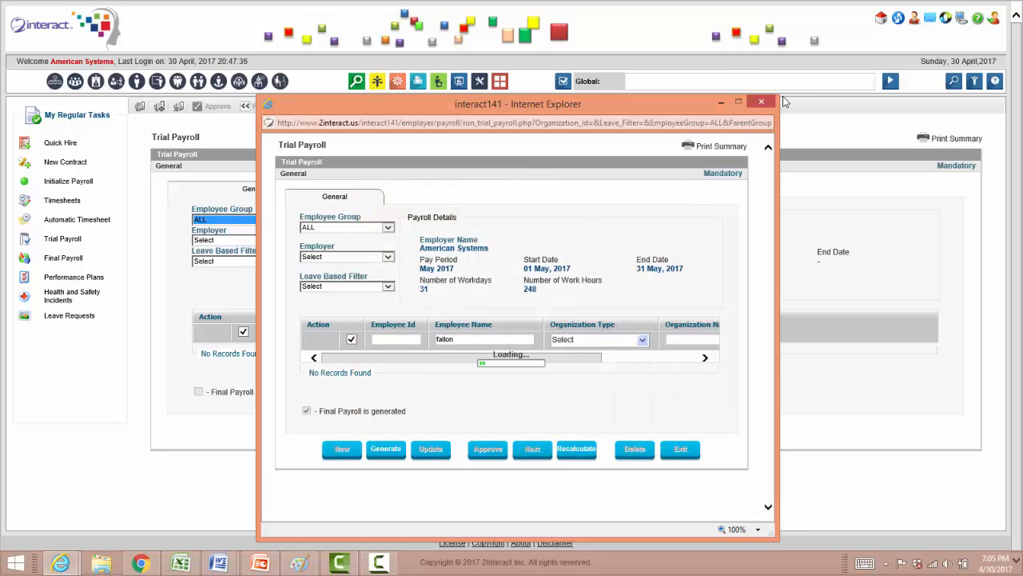
left_click(762, 102)
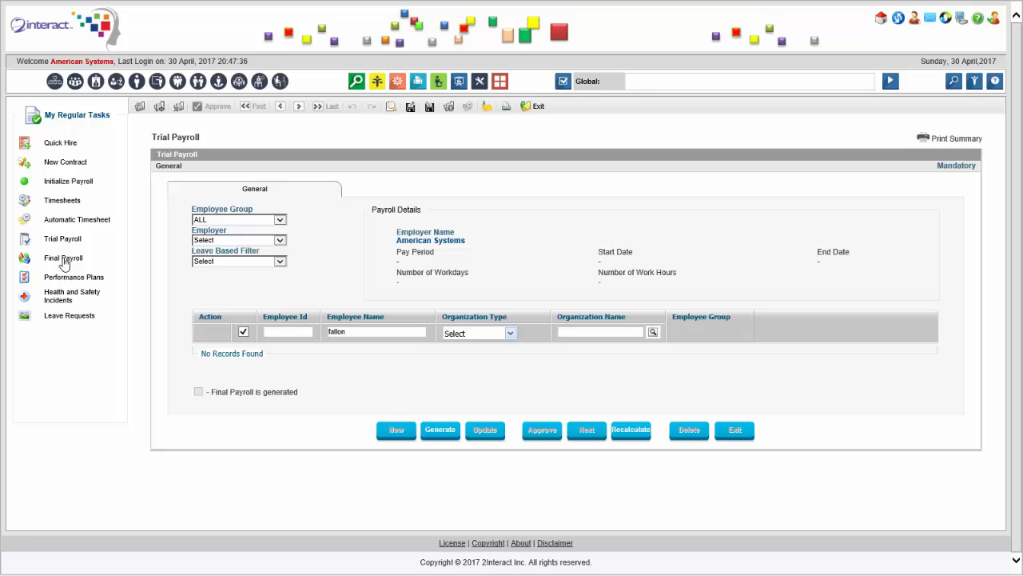
Proceed past the variance audit alert, run the May 2017 final payroll for employee group ALL and close the run window.
left_click(64, 259)
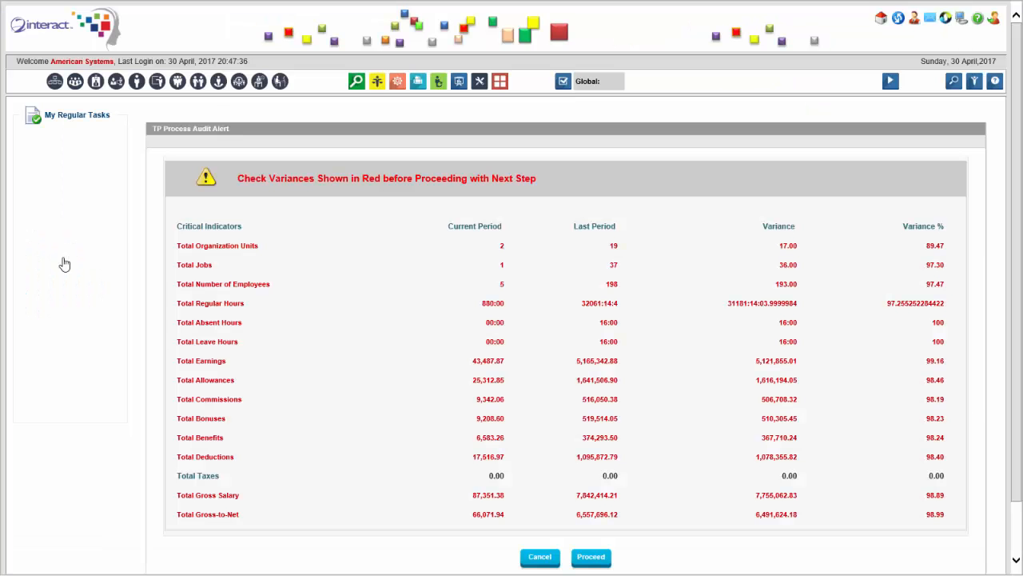
left_click(591, 556)
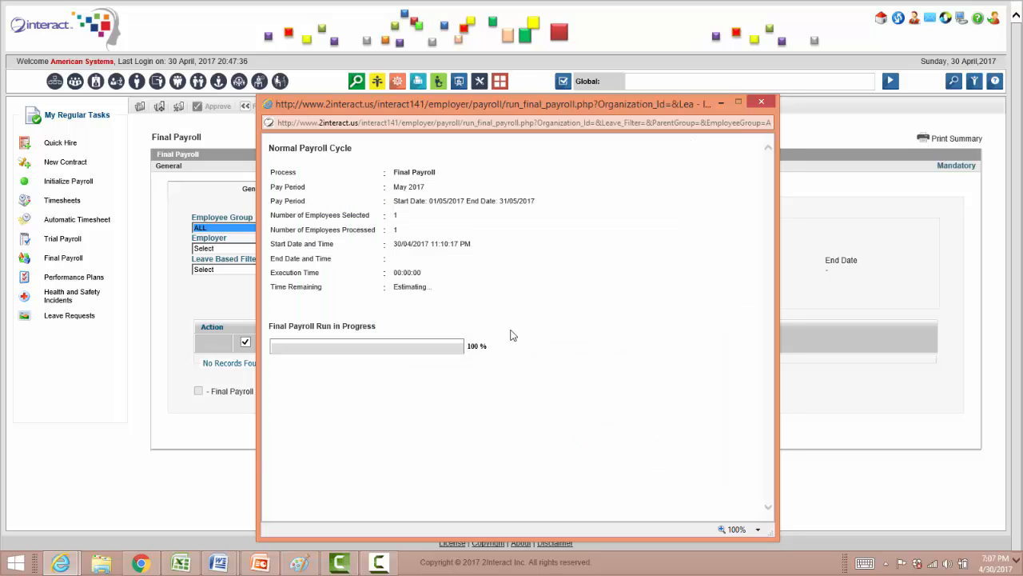
left_click(623, 328)
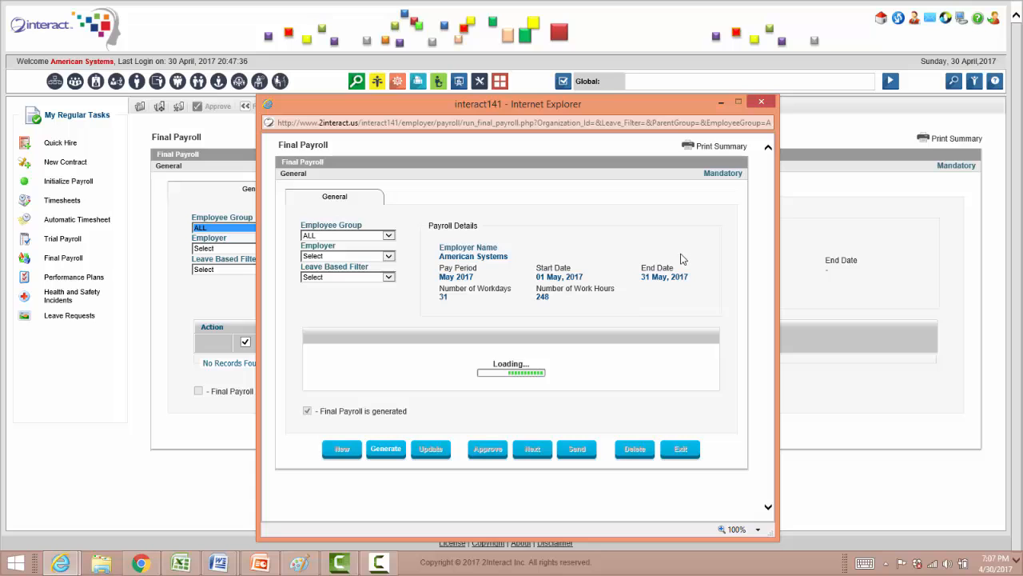
left_click(760, 103)
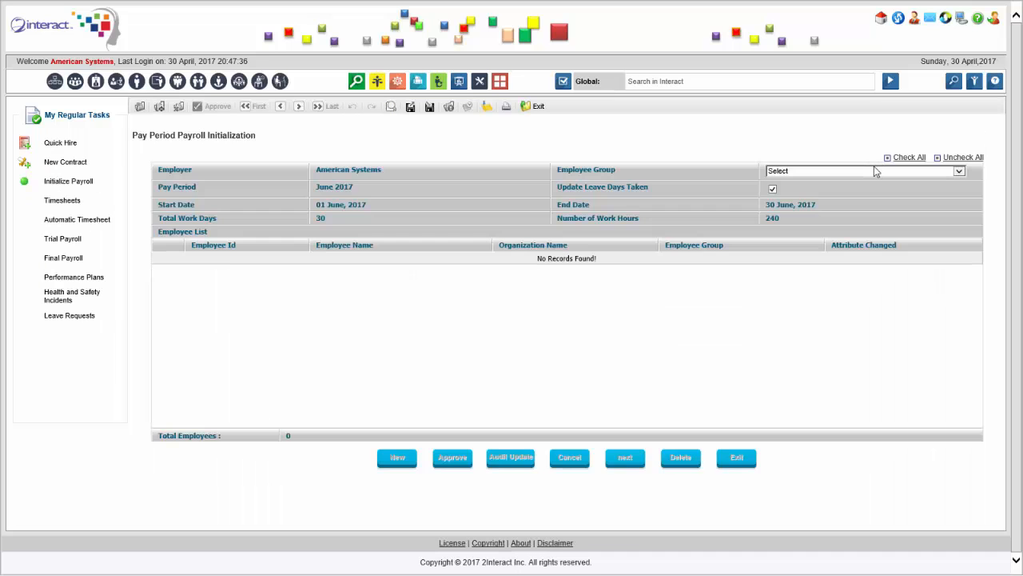
Initialize the June 2017 payroll for the employee group ALL and close the initialization window.
left_click(863, 170)
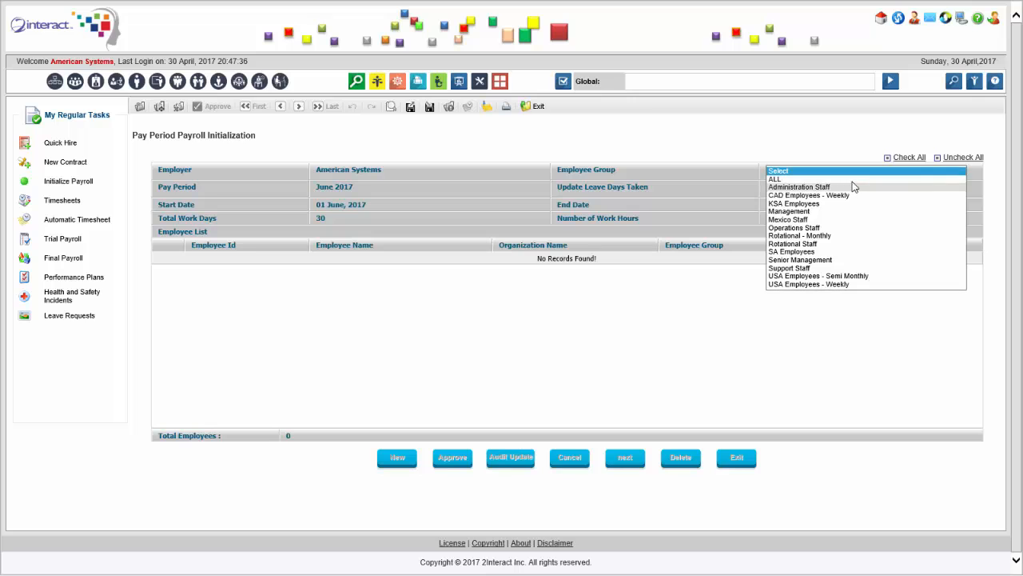
left_click(774, 179)
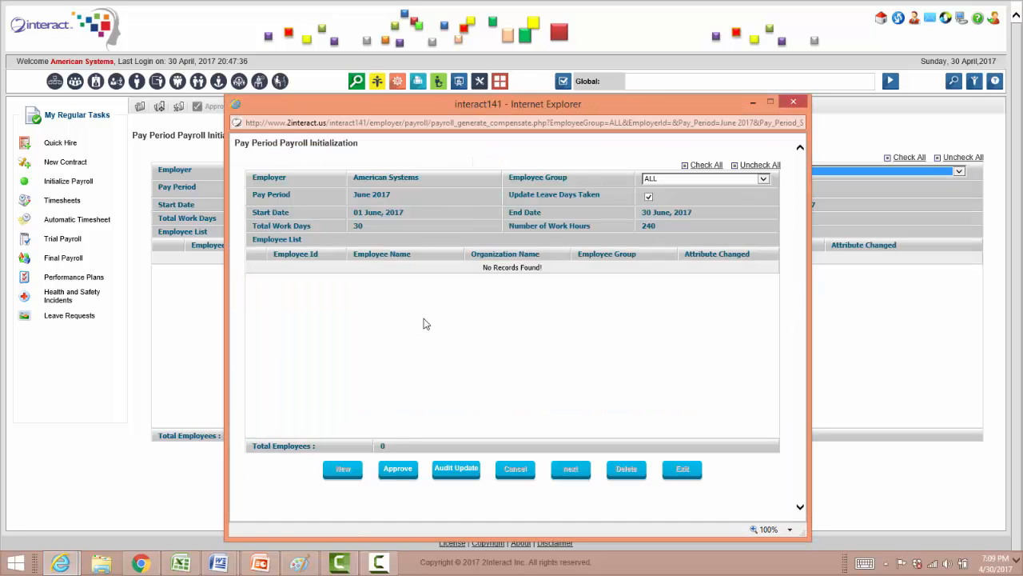
left_click(467, 471)
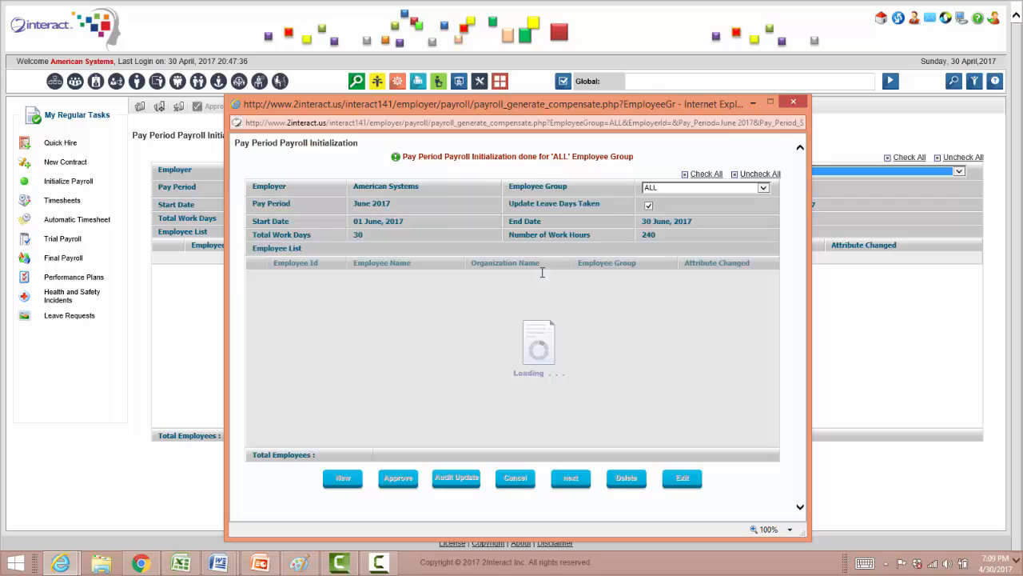
left_click(794, 102)
Generate the June 2017 automatic timesheet for employee group ALL, filtered by the garnished employee's last name.
left_click(107, 219)
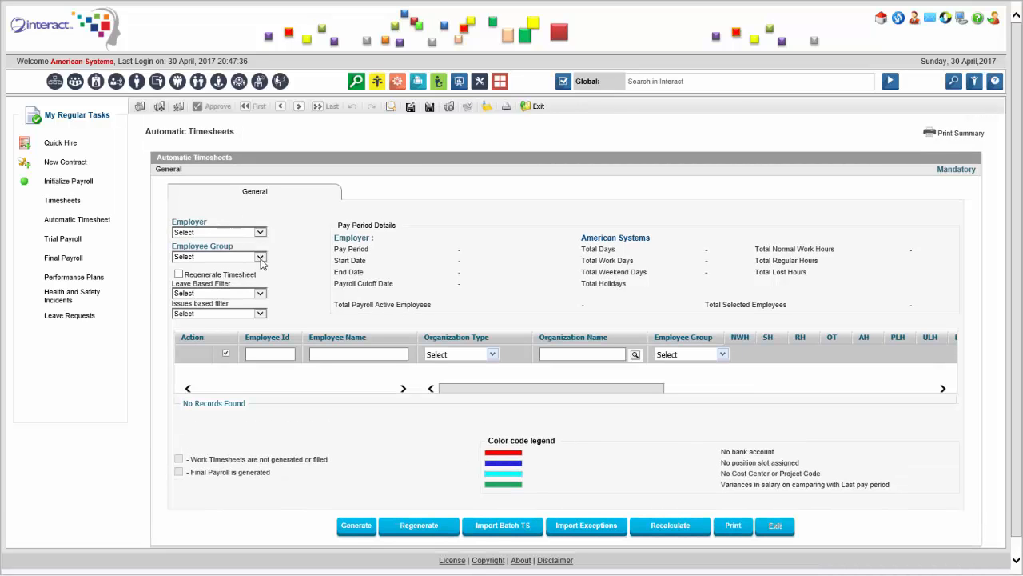
left_click(355, 355)
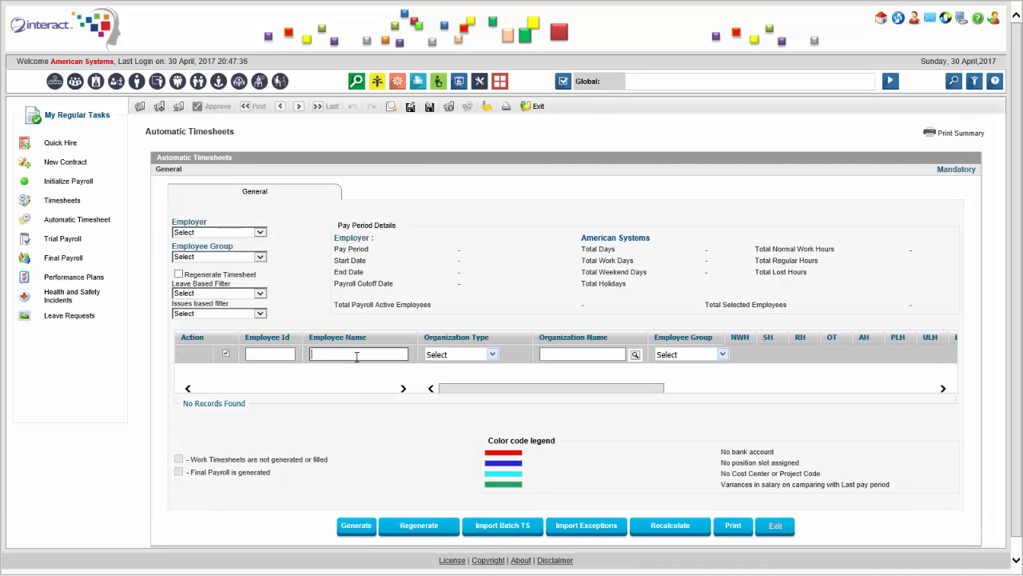
type("fallon")
left_click(209, 256)
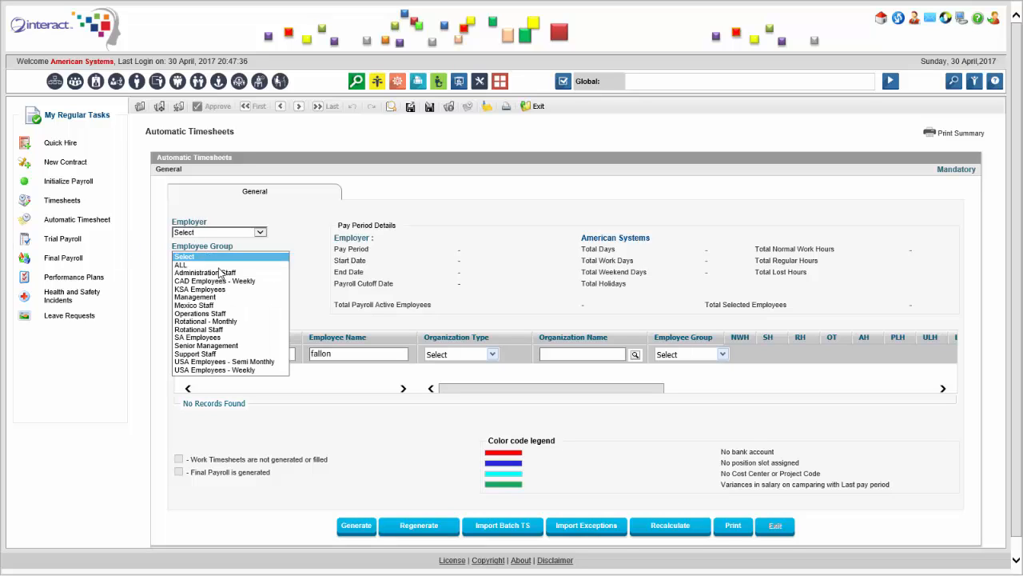
left_click(181, 264)
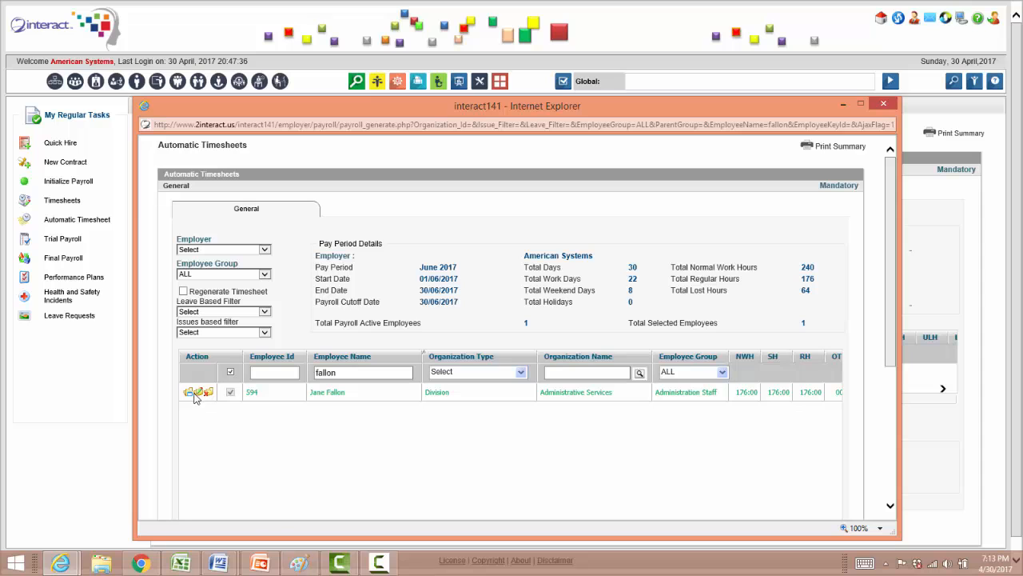
Open the employee's June 2017 timesheet and check the Garnishments row among the payroll deductions.
left_click(193, 395)
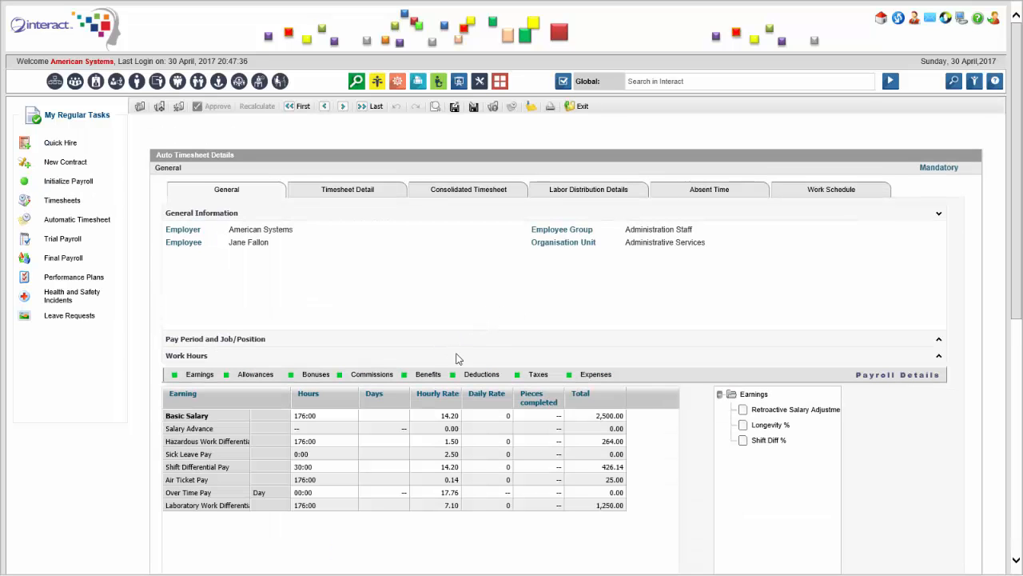
left_click(479, 380)
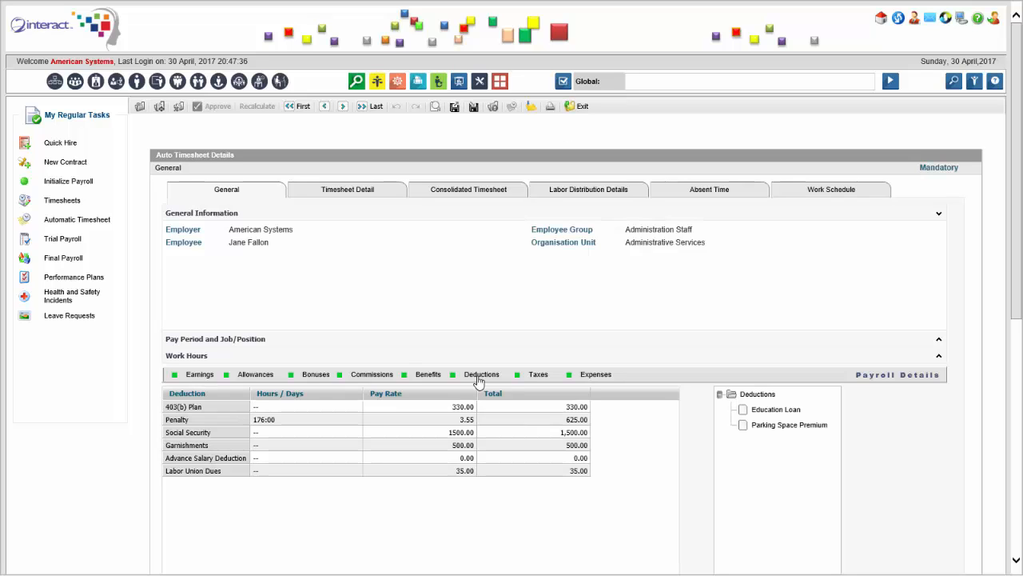
left_click(462, 450)
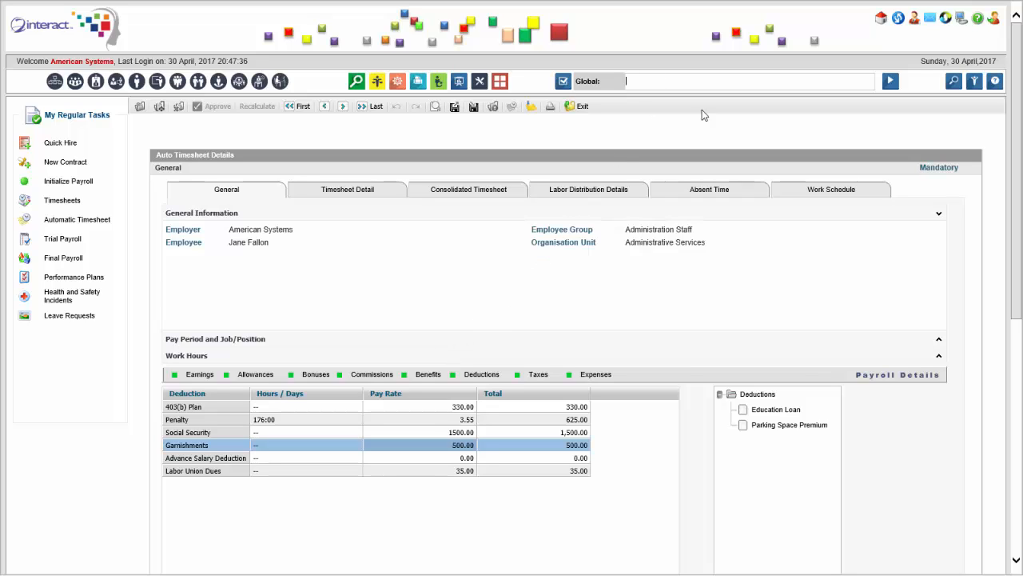
Find the Garnishment Record activity through the global search, open the employee's payment order and review its May and June 2017 payments.
type("garnishment re")
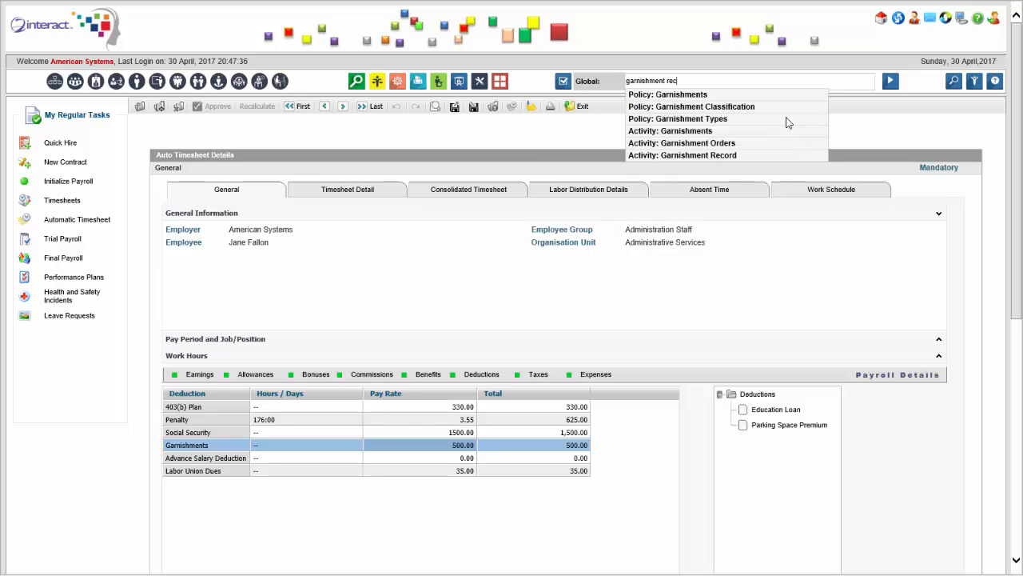
type("c")
left_click(765, 98)
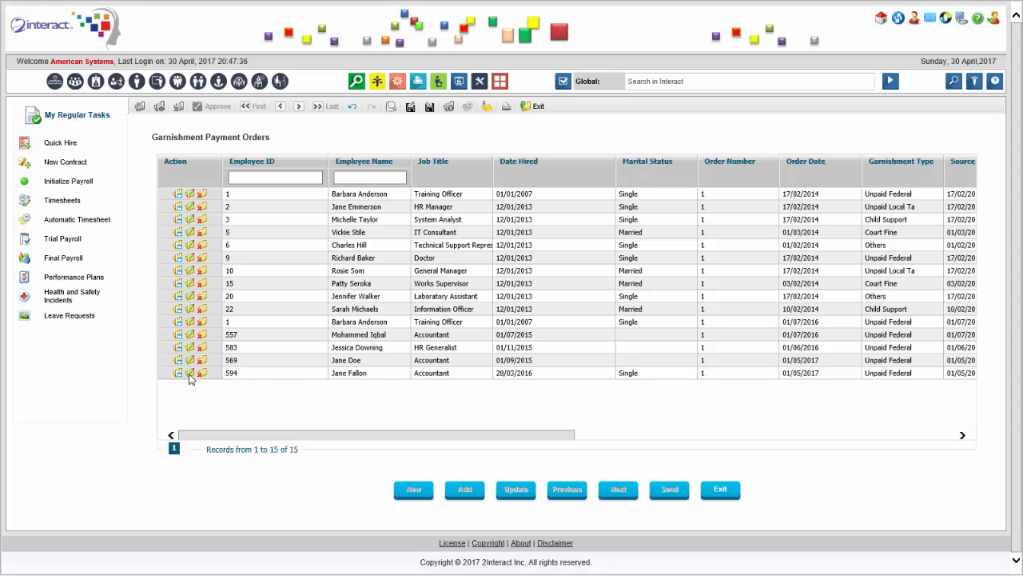
left_click(183, 375)
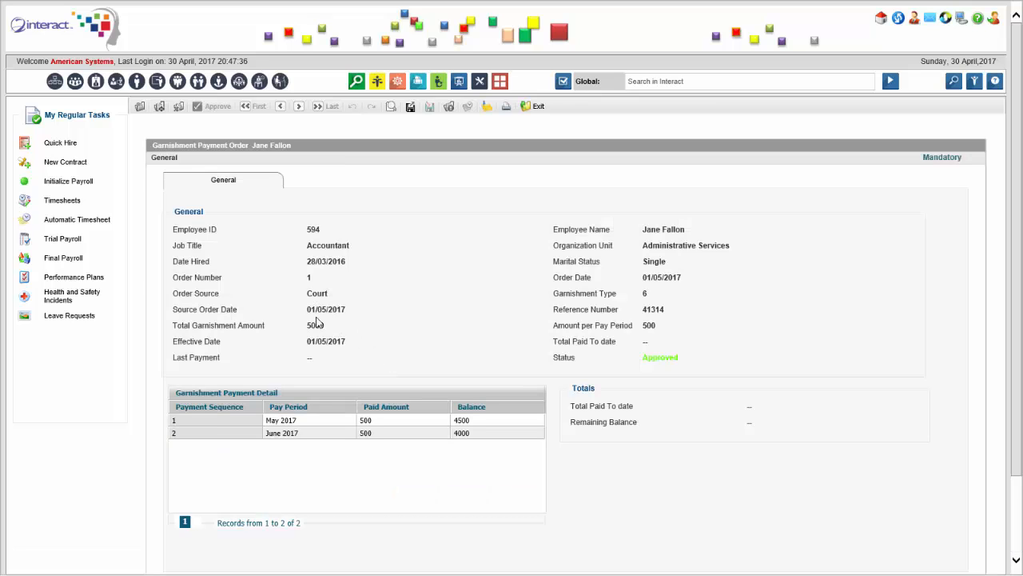
left_click(309, 420)
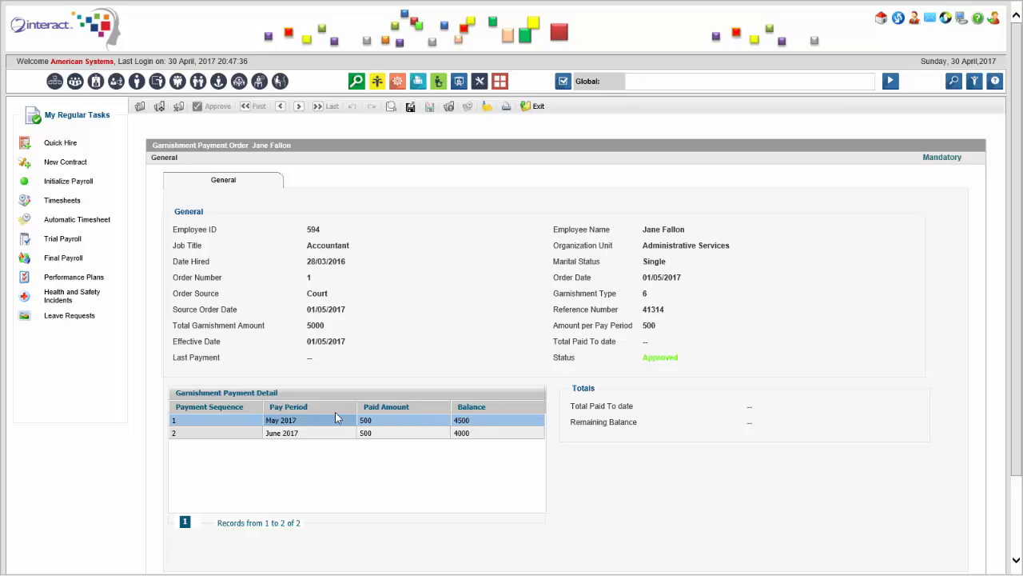
left_click(275, 436)
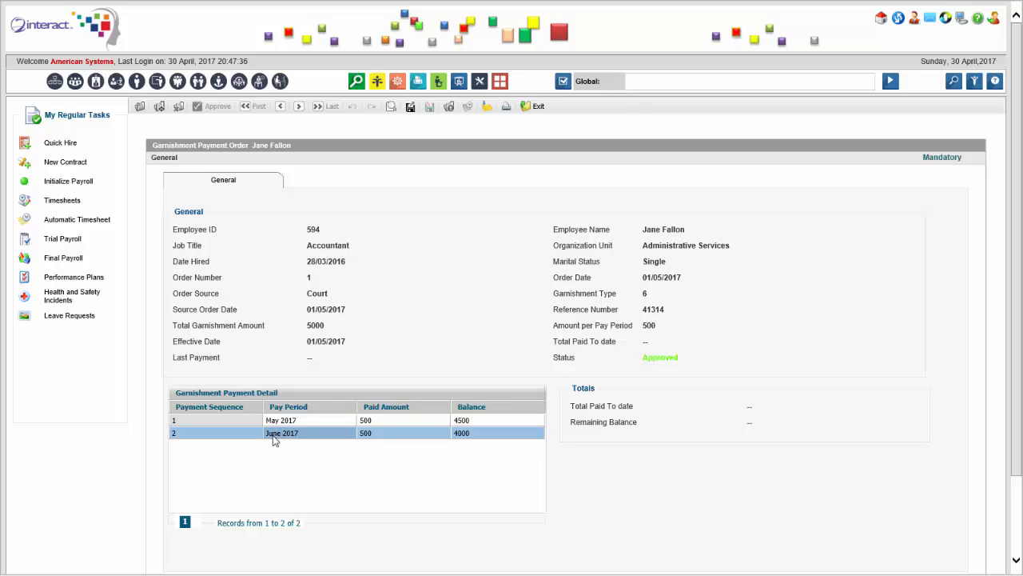